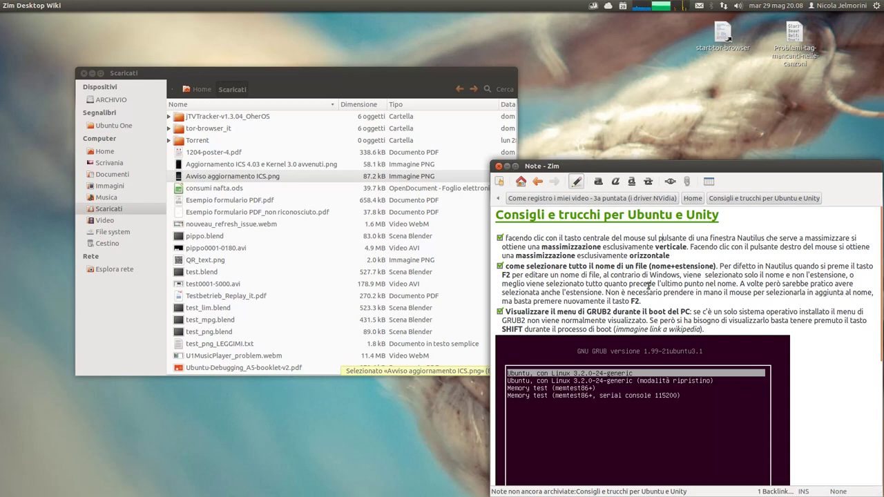
{"action": "key", "text": "Up"}
{"action": "key", "text": "End"}
{"action": "key", "text": "shift+Home"}
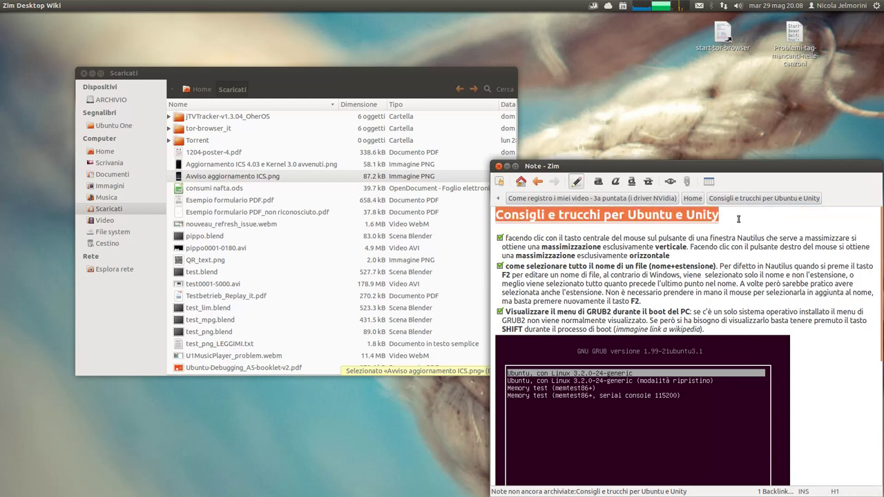
{"action": "key", "text": "ctrl+u"}
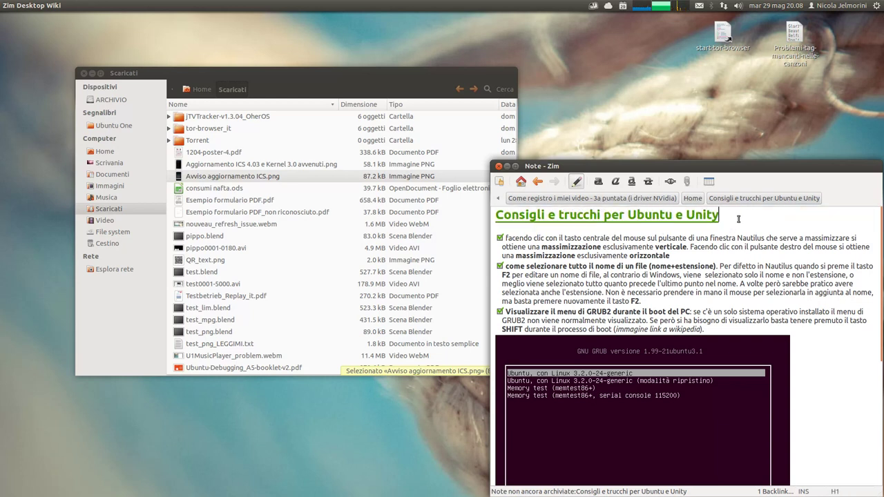
Open the Wikipedia page linked from the GRUB menu image in the GRUB2 boot tip
{"action": "left_click", "coordinate": [693, 284]}
{"action": "scroll", "coordinate": [691, 284], "scroll_direction": "down", "scroll_amount": 2}
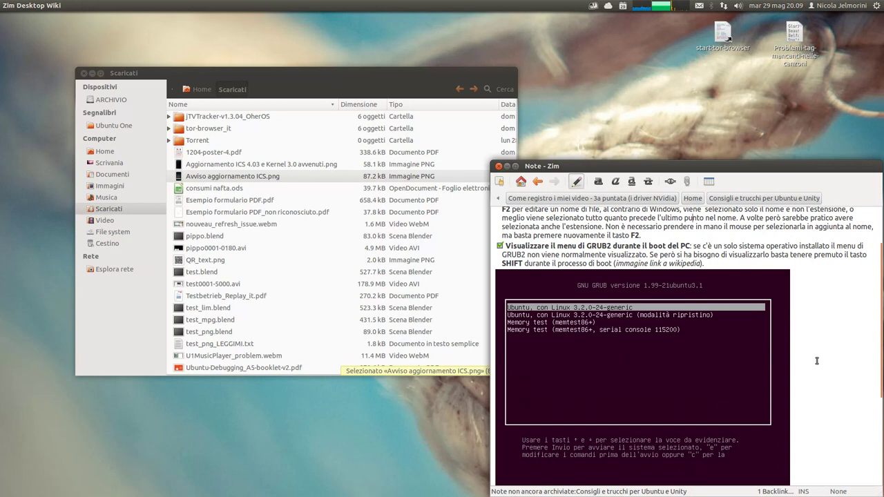
{"action": "scroll", "coordinate": [816, 360], "scroll_direction": "down", "scroll_amount": 1}
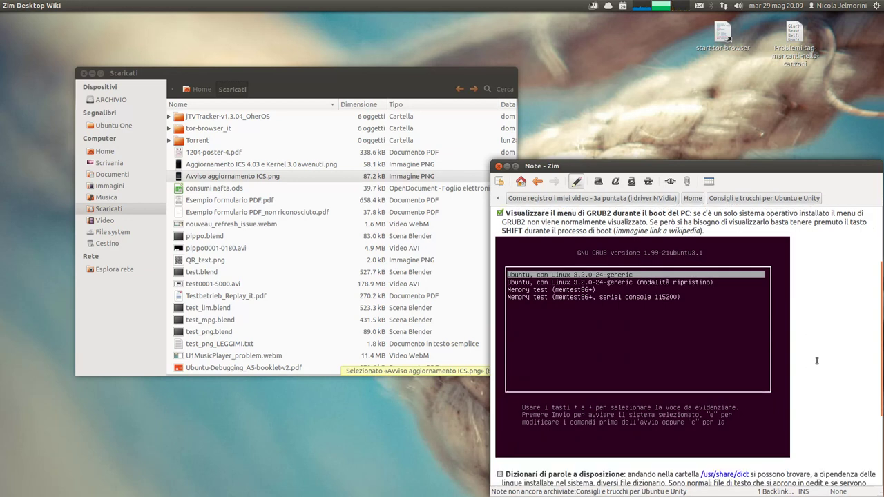
{"action": "left_click", "coordinate": [614, 333]}
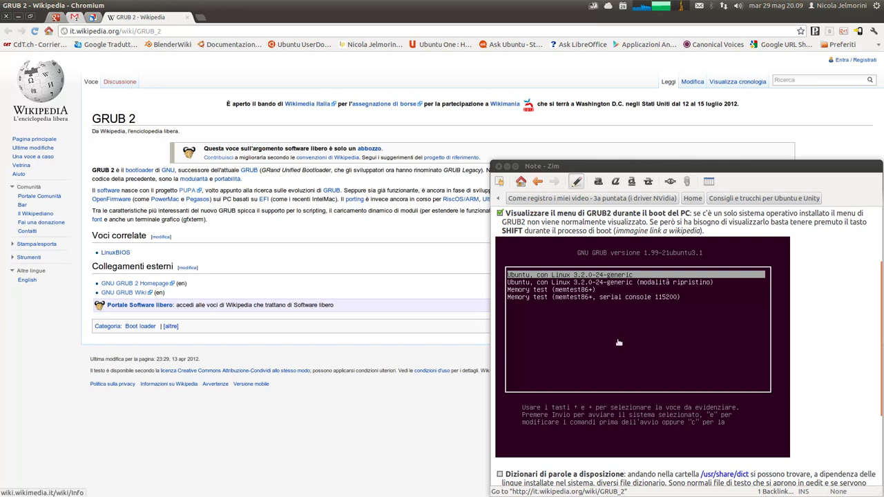
Highlight the web address of the GRUB 2 Wikipedia page, and put the browser window away
{"action": "left_click", "coordinate": [76, 30]}
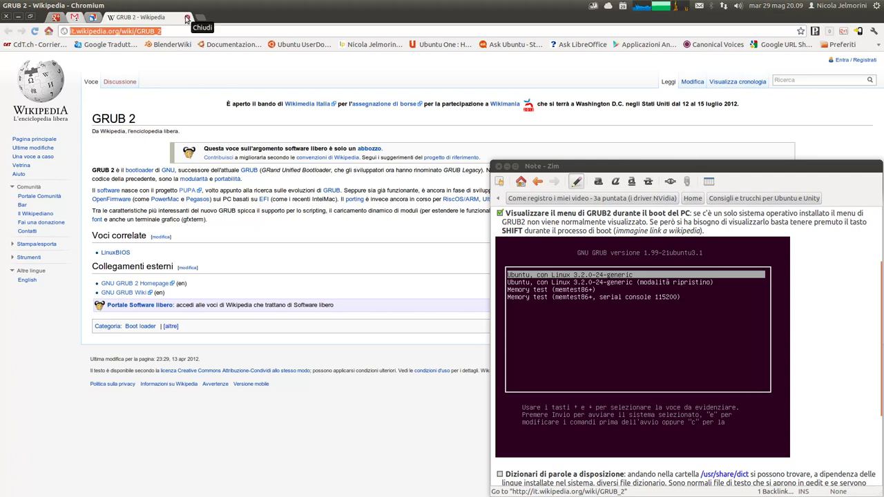
{"action": "key", "text": "End"}
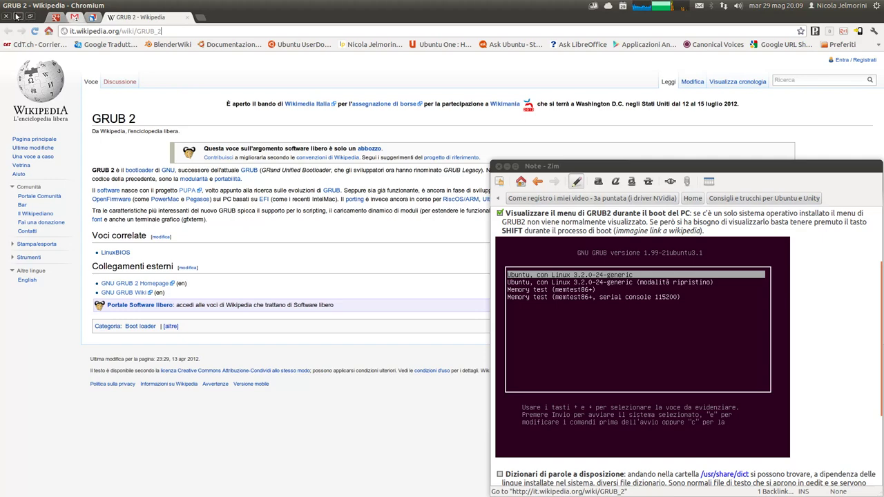
{"action": "key", "text": "ctrl+super+d"}
Highlight the title of the "Dizionari di parole a disposizione" tip and open its linked /usr/share/dict folder
{"action": "scroll", "coordinate": [578, 315], "scroll_direction": "down", "scroll_amount": 5}
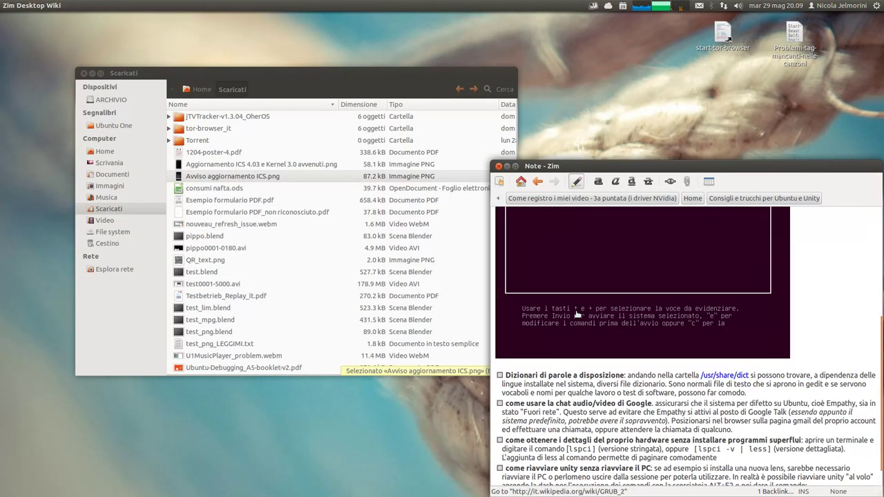
{"action": "left_click", "coordinate": [520, 350]}
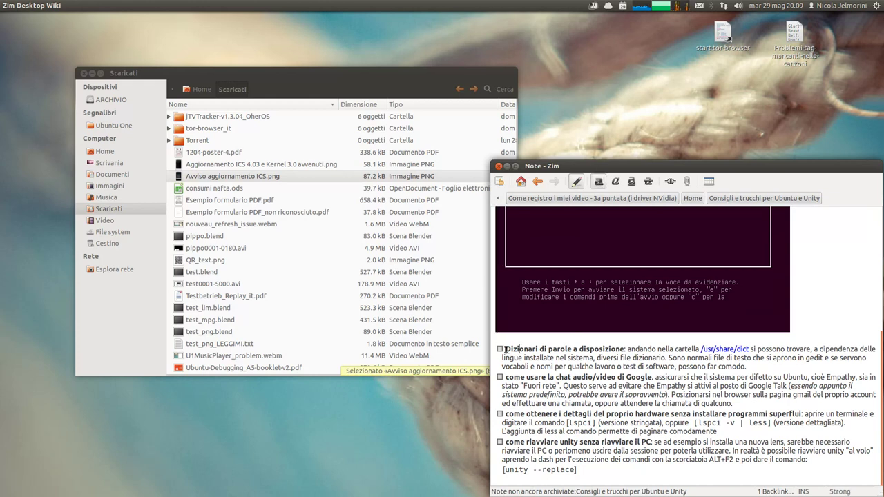
{"action": "left_click_drag", "start_coordinate": [505, 350], "coordinate": [628, 349]}
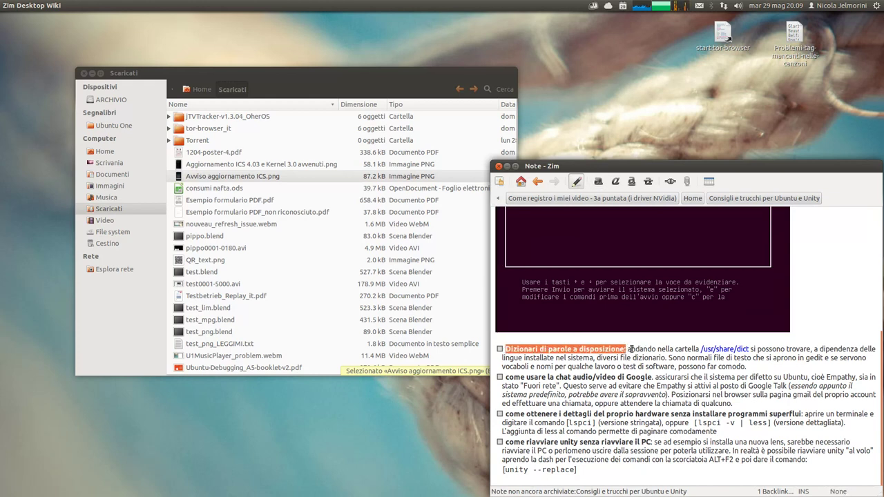
{"action": "left_click", "coordinate": [635, 349]}
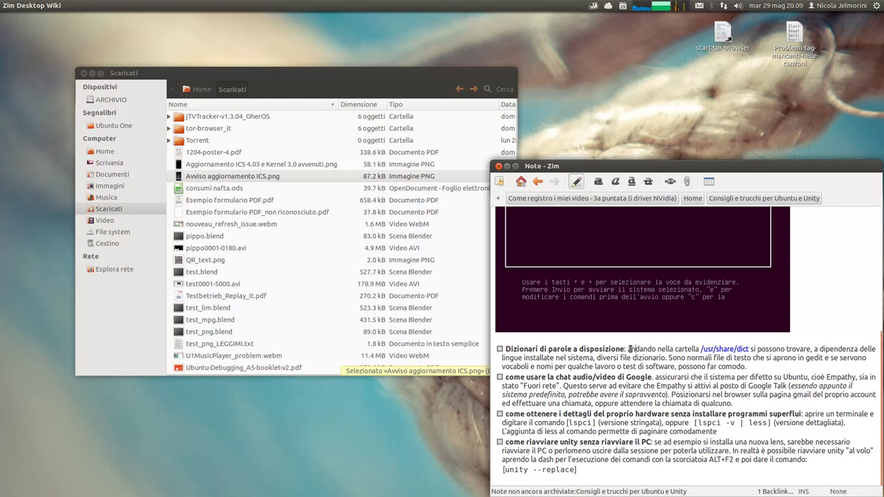
{"action": "left_click", "coordinate": [723, 351]}
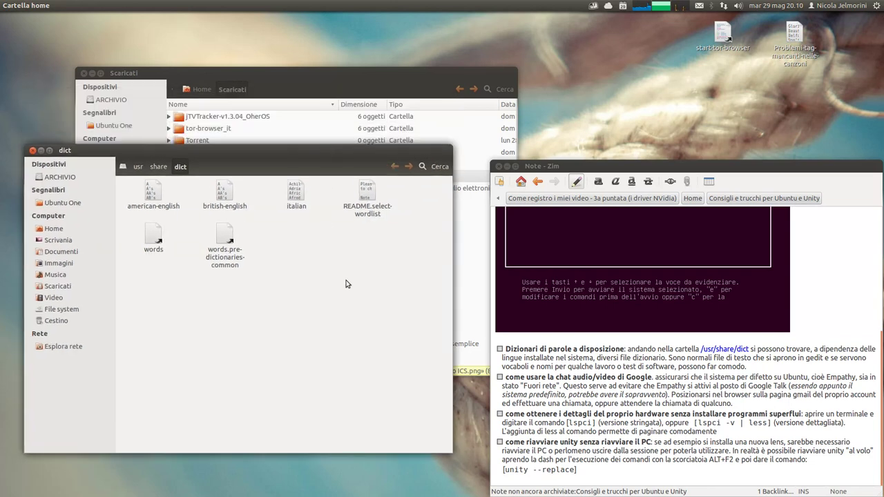
Select the american-english, british-english and italian dictionary files in turn in the dict folder
{"action": "left_click_drag", "start_coordinate": [257, 196], "coordinate": [141, 189]}
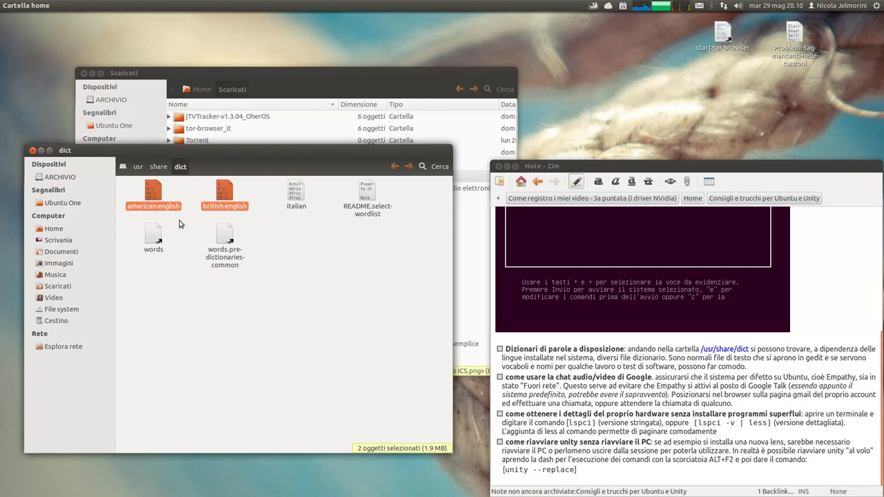
{"action": "left_click", "coordinate": [143, 189]}
{"action": "left_click", "coordinate": [145, 189]}
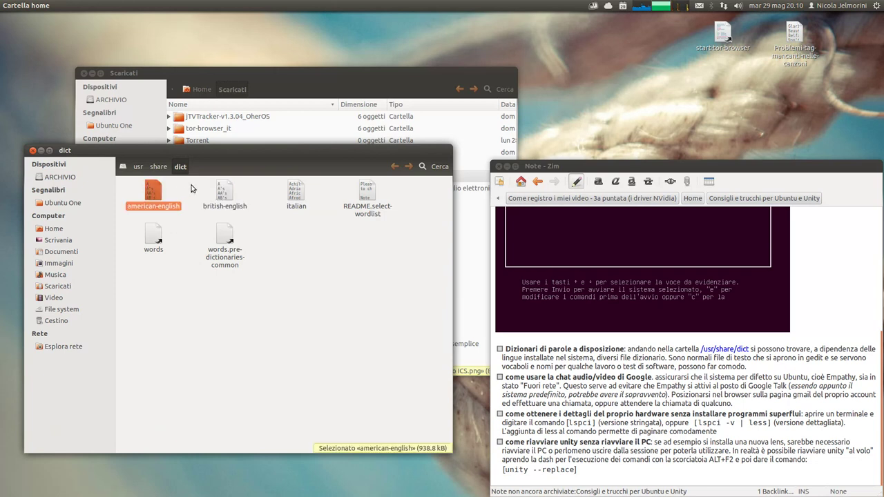
{"action": "left_click", "coordinate": [225, 192]}
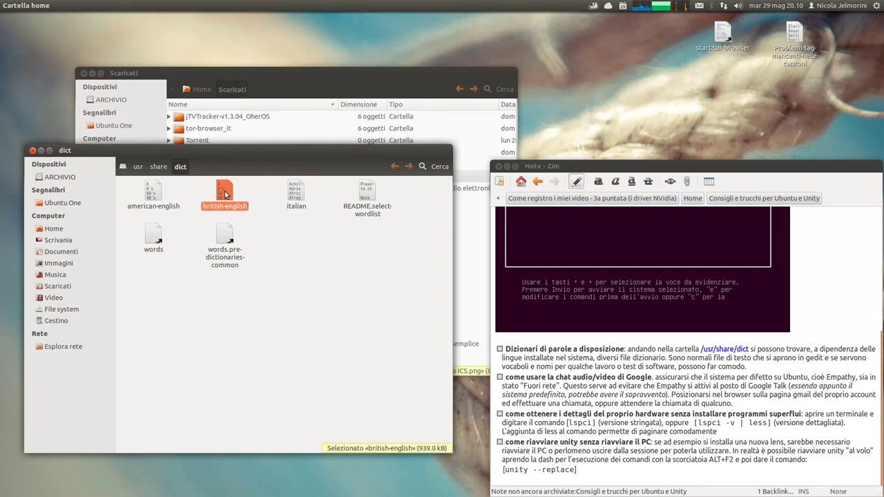
{"action": "left_click", "coordinate": [308, 281]}
{"action": "left_click", "coordinate": [304, 195]}
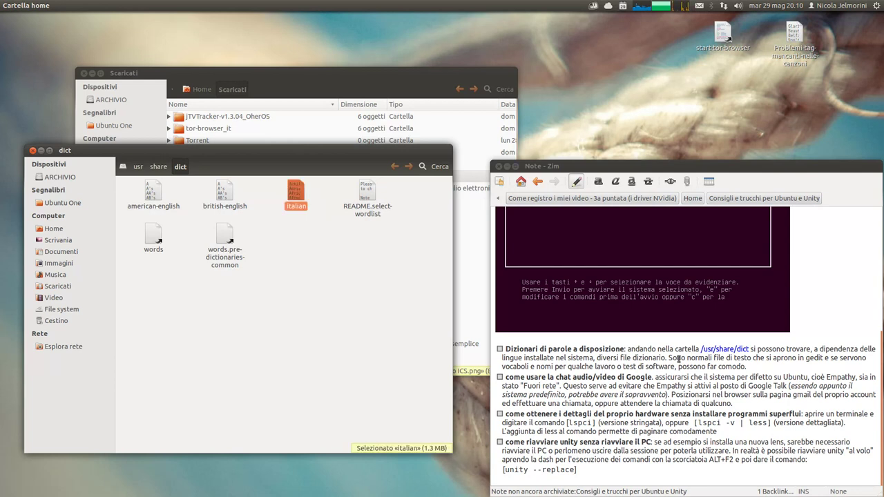
Open the italian word list, look through it from the first entries to the words in "tess-" and "test-", and close it
{"action": "double_click", "coordinate": [295, 197]}
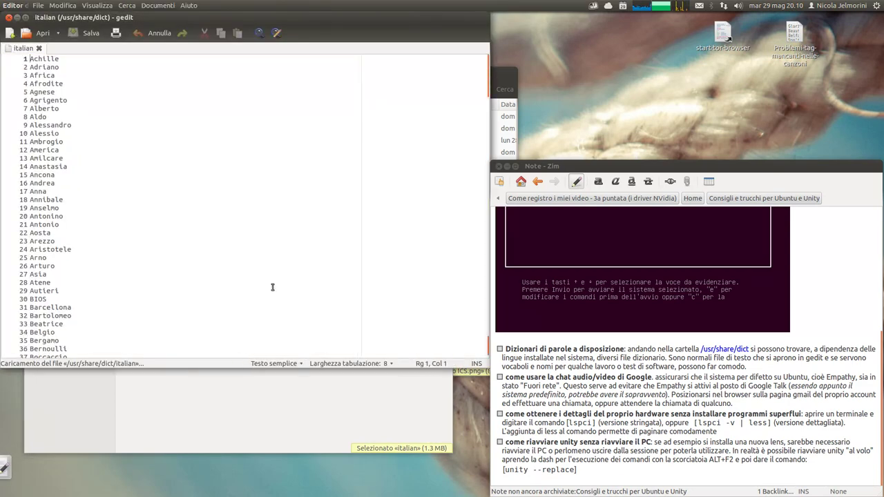
{"action": "scroll", "coordinate": [62, 122], "scroll_direction": "down", "scroll_amount": 4}
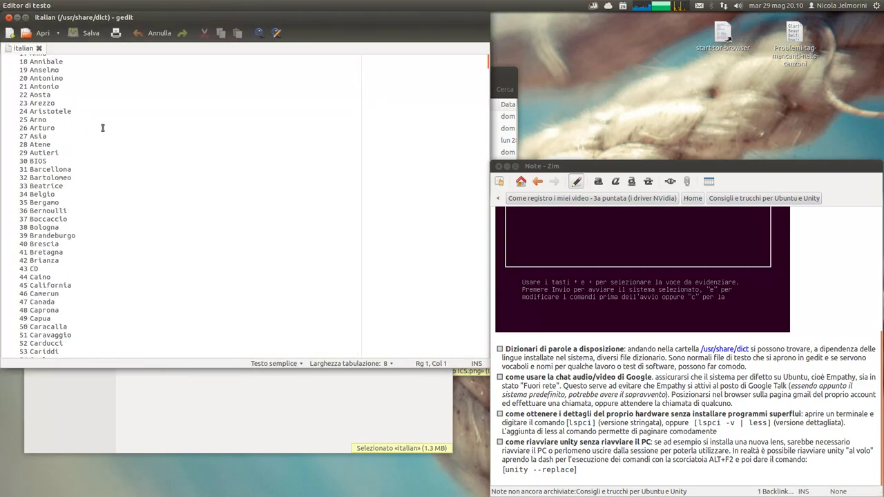
{"action": "mouse_move", "coordinate": [491, 63]}
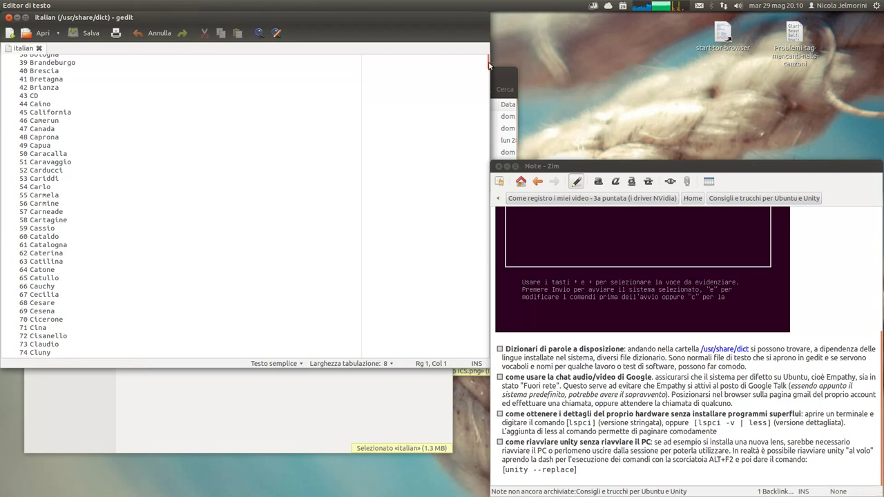
{"action": "left_click_drag", "start_coordinate": [490, 65], "coordinate": [483, 460]}
{"action": "left_click", "coordinate": [97, 222]}
{"action": "scroll", "coordinate": [96, 203], "scroll_direction": "down", "scroll_amount": 5}
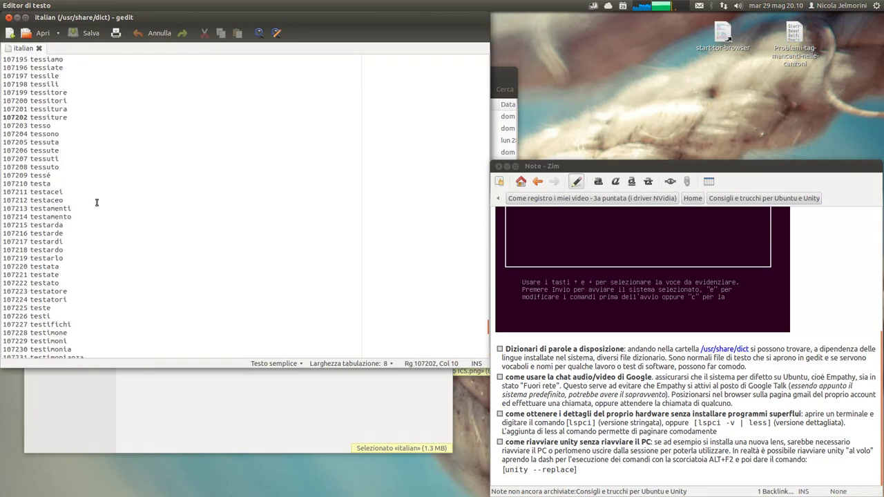
{"action": "left_click", "coordinate": [7, 16]}
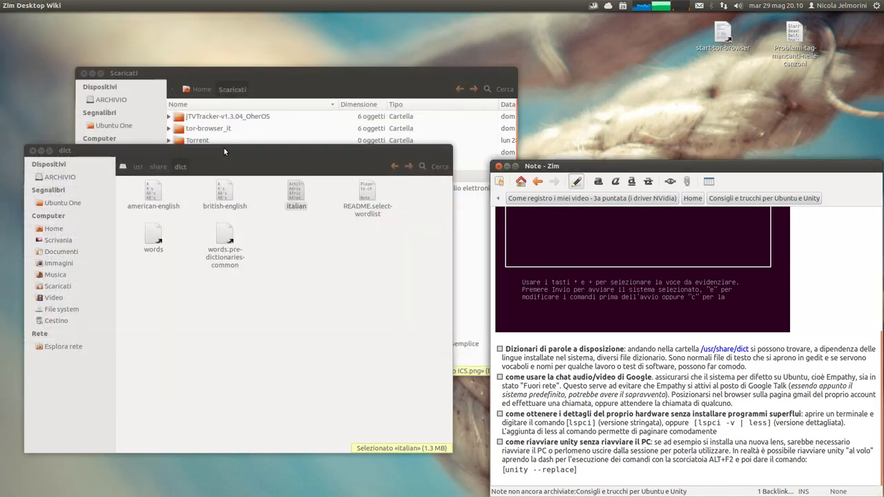
Open the british-english word list, look through its entries, and close the file
{"action": "double_click", "coordinate": [224, 198]}
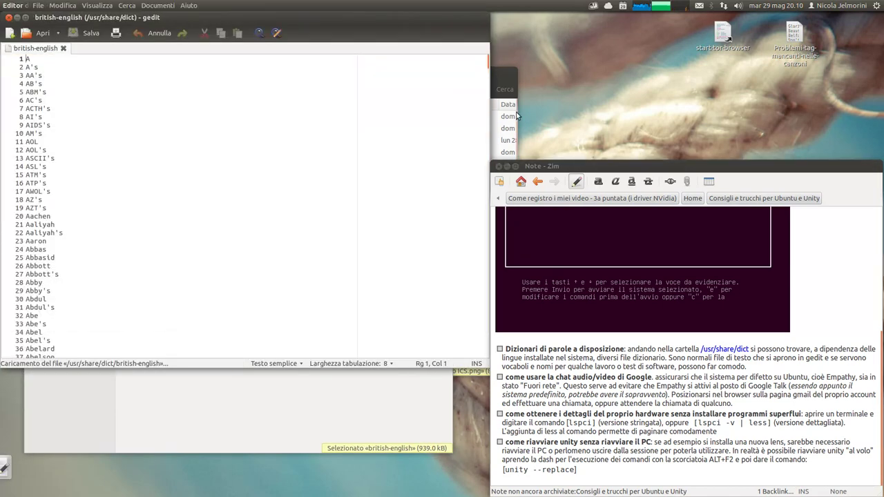
{"action": "left_click_drag", "start_coordinate": [489, 61], "coordinate": [474, 239]}
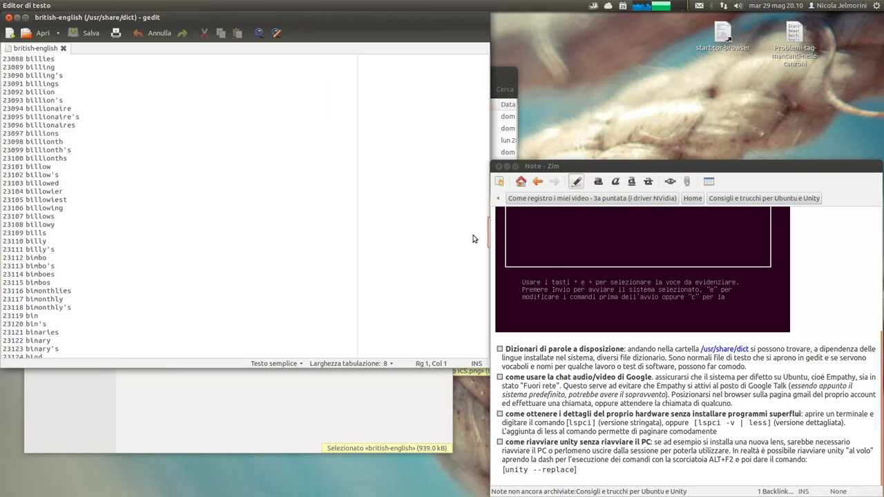
{"action": "left_click", "coordinate": [8, 17]}
{"action": "left_click", "coordinate": [322, 257]}
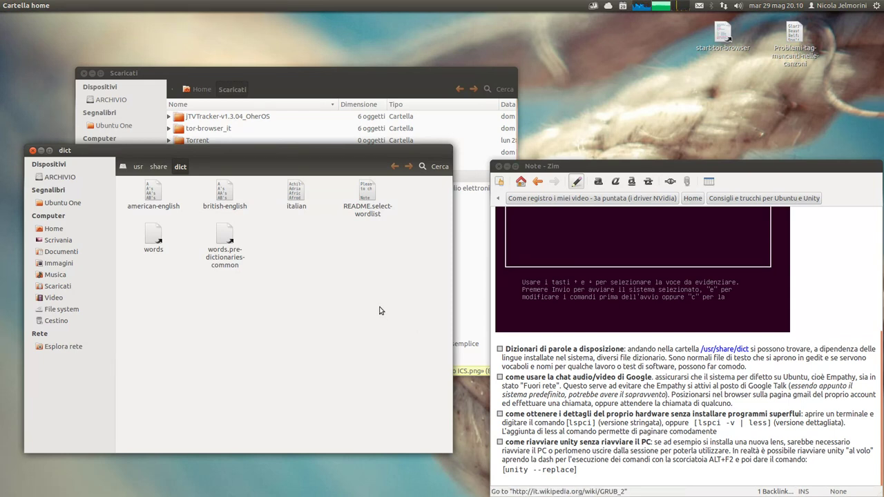
Highlight the dictionary tip and its phrase "test di software" in the note, and point out the italian file in the dict folder
{"action": "left_click_drag", "start_coordinate": [751, 362], "coordinate": [507, 350]}
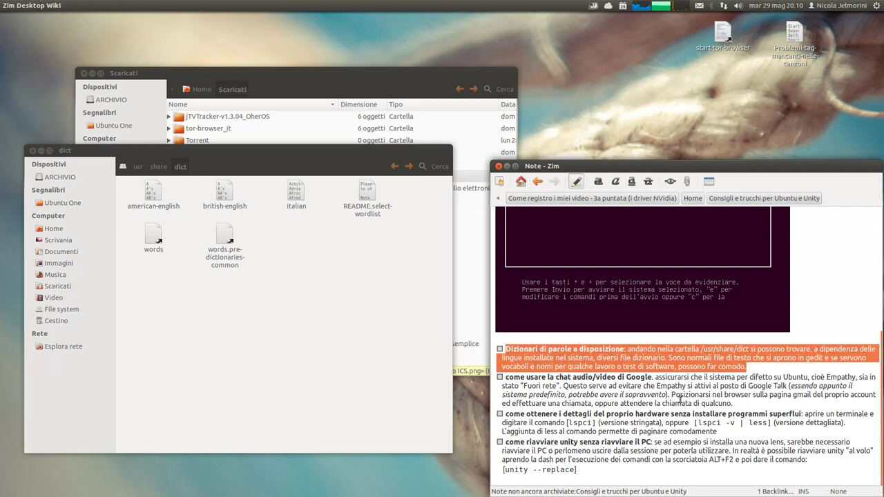
{"action": "left_click", "coordinate": [655, 374]}
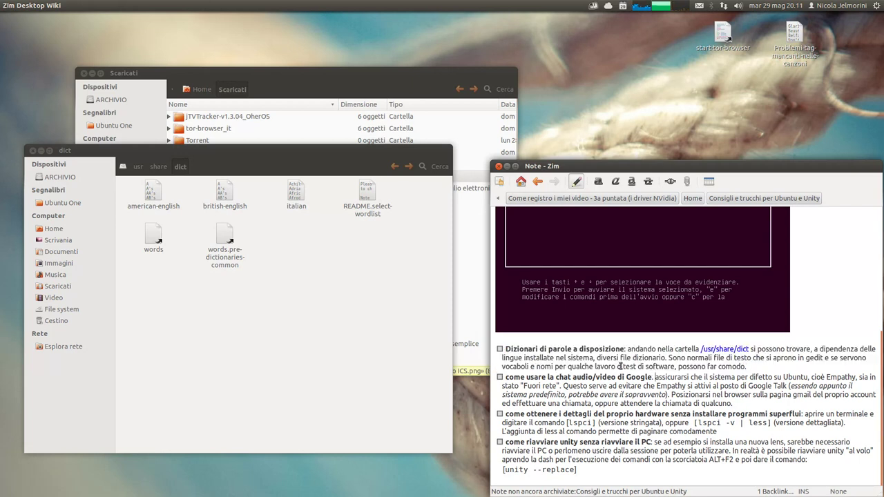
{"action": "left_click_drag", "start_coordinate": [621, 367], "coordinate": [676, 366]}
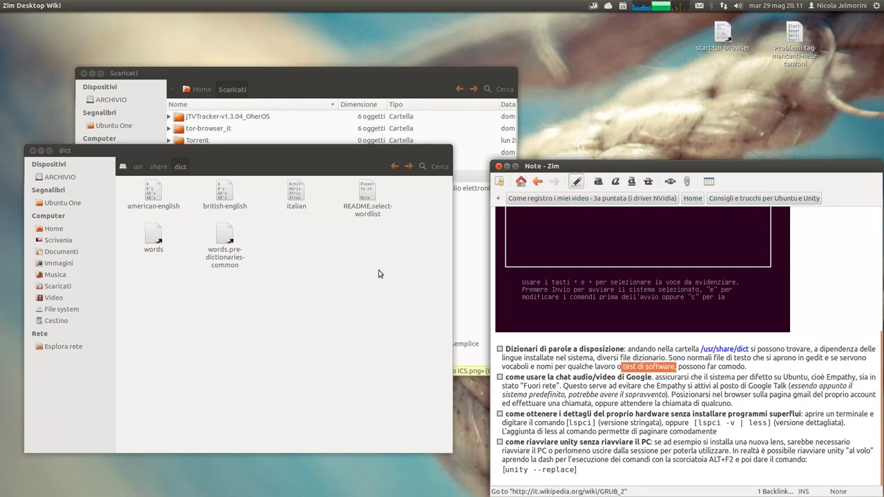
{"action": "left_click", "coordinate": [302, 199]}
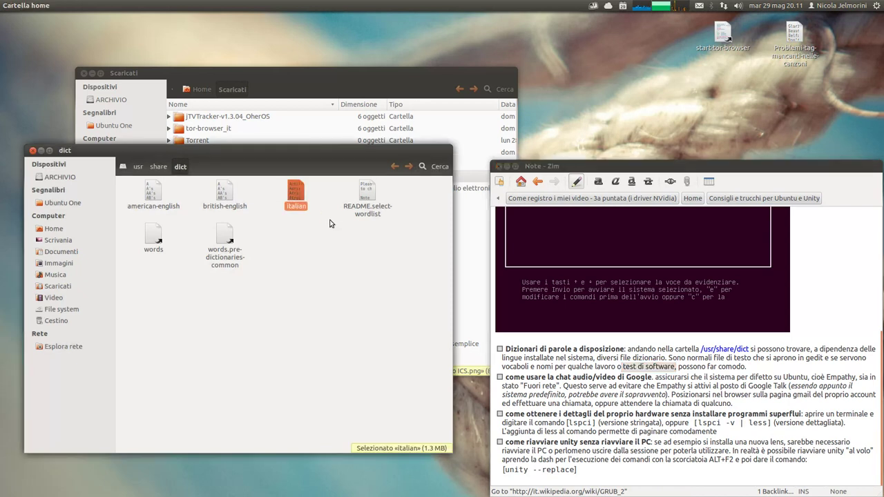
{"action": "left_click", "coordinate": [330, 198]}
{"action": "left_click_drag", "start_coordinate": [331, 198], "coordinate": [311, 195]}
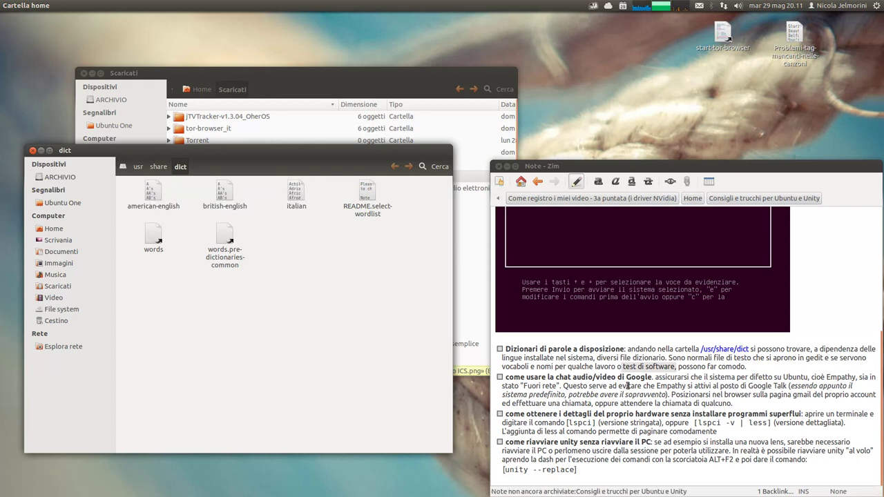
{"action": "left_click", "coordinate": [768, 367]}
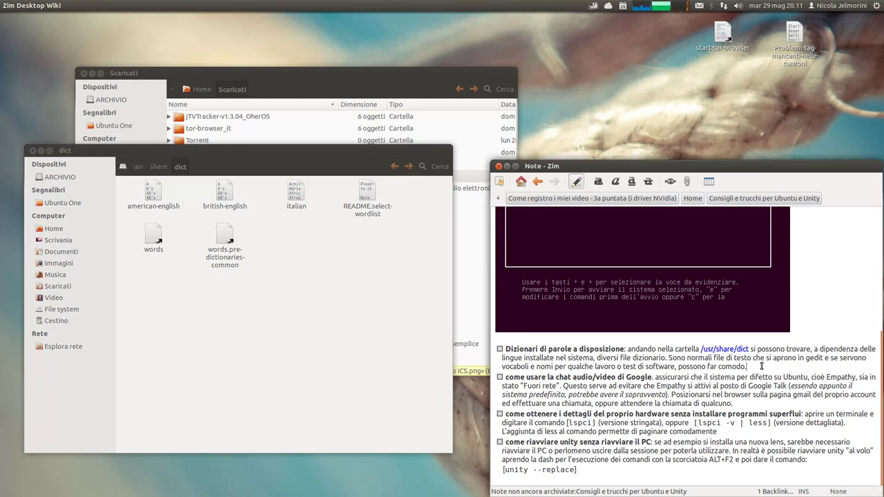
Close the dict folder window and tick off the "Dizionari di parole a disposizione" item in the note
{"action": "left_click", "coordinate": [31, 151]}
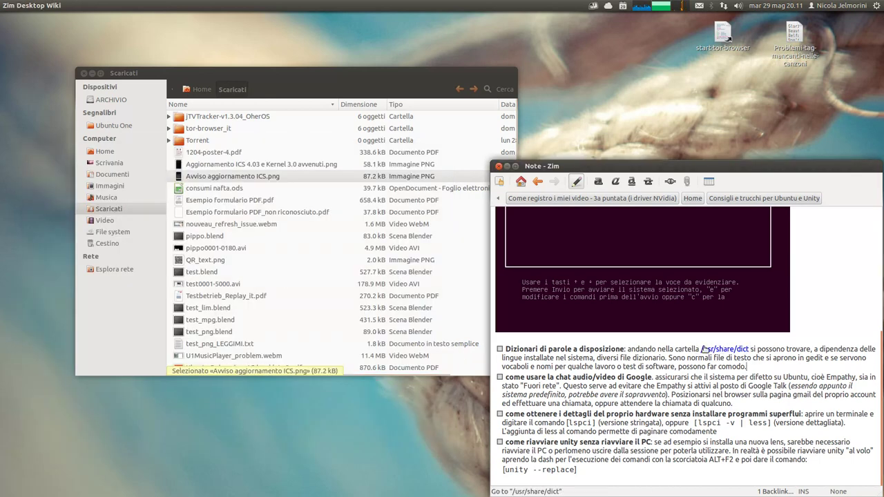
{"action": "double_click", "coordinate": [648, 357]}
{"action": "left_click", "coordinate": [665, 357]}
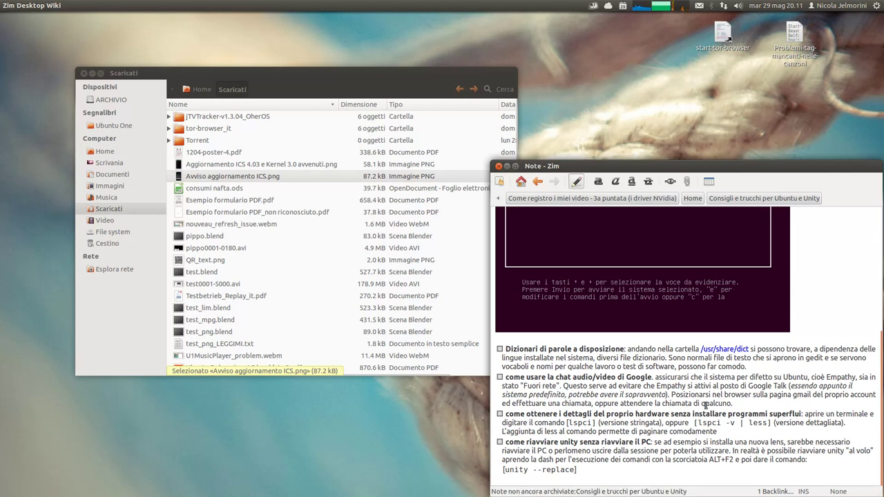
{"action": "left_click", "coordinate": [500, 349]}
Highlight the title of the "come usare la chat audio/video di Google" tip
{"action": "left_click_drag", "start_coordinate": [651, 377], "coordinate": [509, 378]}
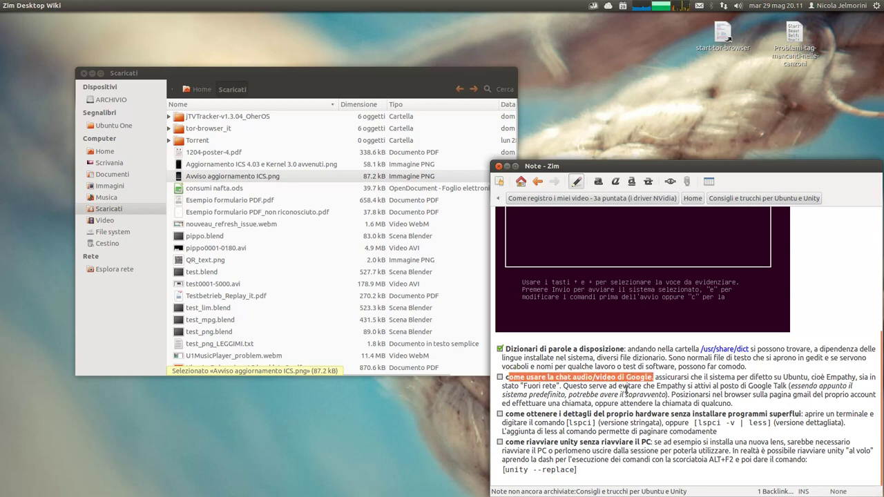
{"action": "key", "text": "Home"}
{"action": "key", "text": "shift+Left"}
{"action": "key", "text": "shift+Left"}
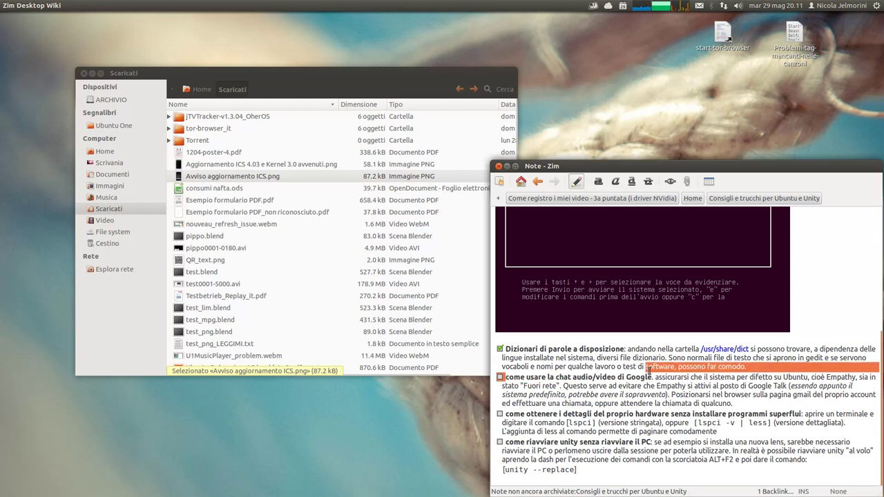
{"action": "left_click", "coordinate": [660, 377]}
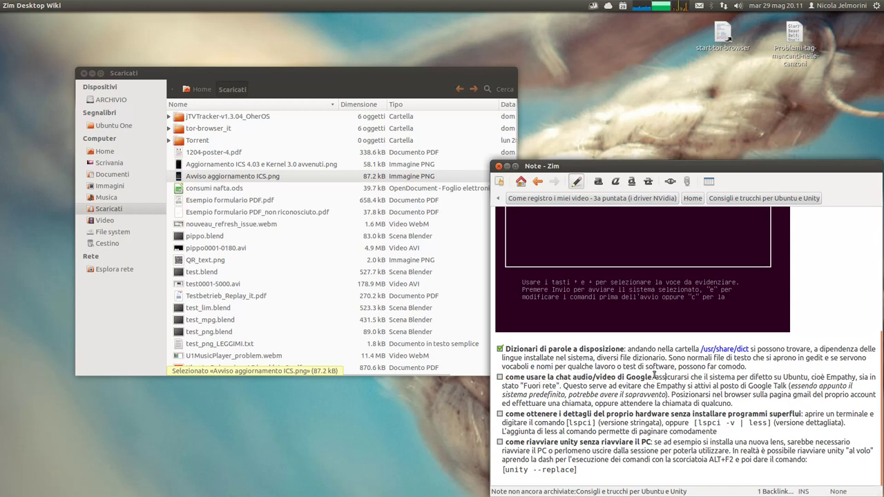
Highlight the words on making sure Ubuntu's default system is Empathy in the Google audio/video chat tip
{"action": "left_click_drag", "start_coordinate": [654, 377], "coordinate": [708, 378]}
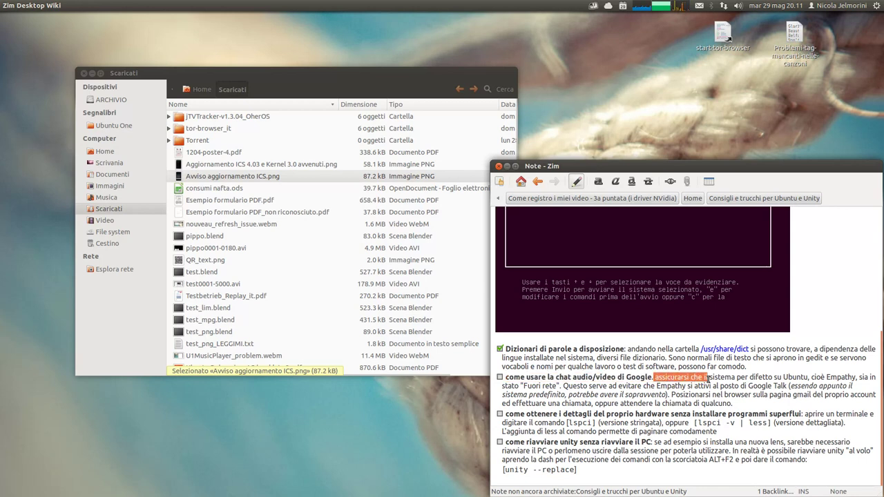
{"action": "left_click", "coordinate": [824, 377]}
{"action": "left_click_drag", "start_coordinate": [813, 377], "coordinate": [856, 377]}
{"action": "double_click", "coordinate": [849, 377]}
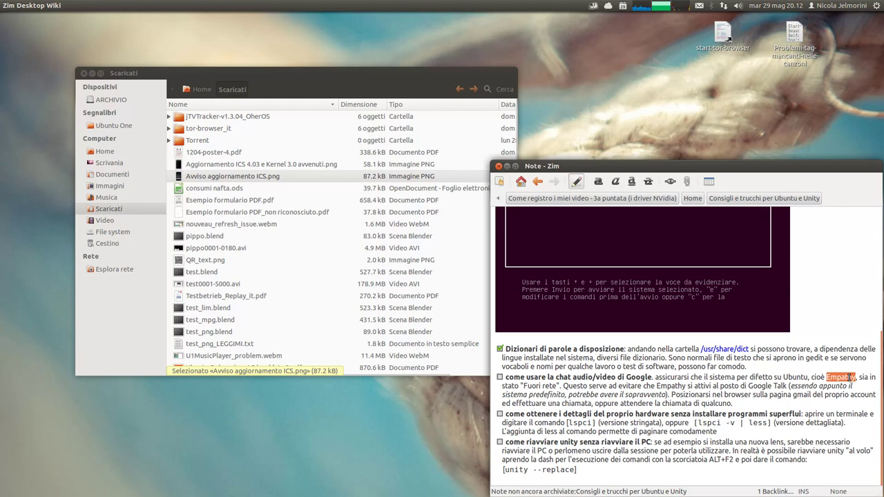
{"action": "left_click", "coordinate": [745, 377]}
{"action": "left_click_drag", "start_coordinate": [724, 377], "coordinate": [854, 377]}
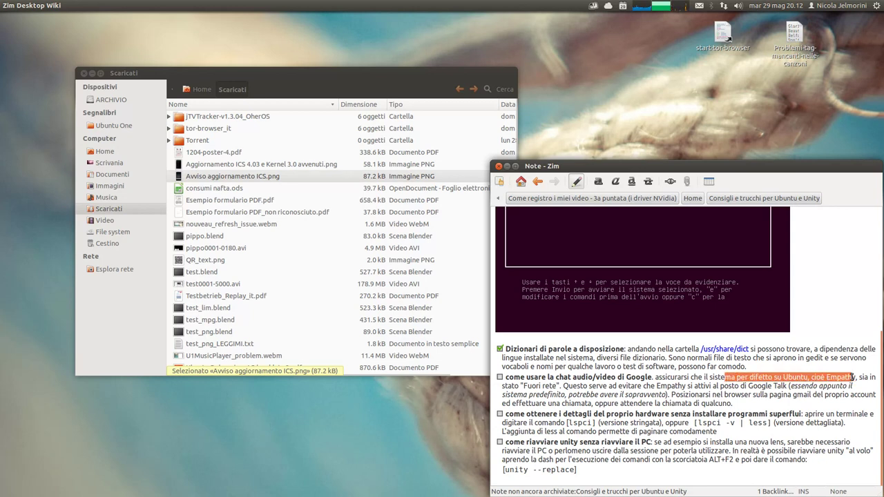
{"action": "left_click", "coordinate": [854, 377]}
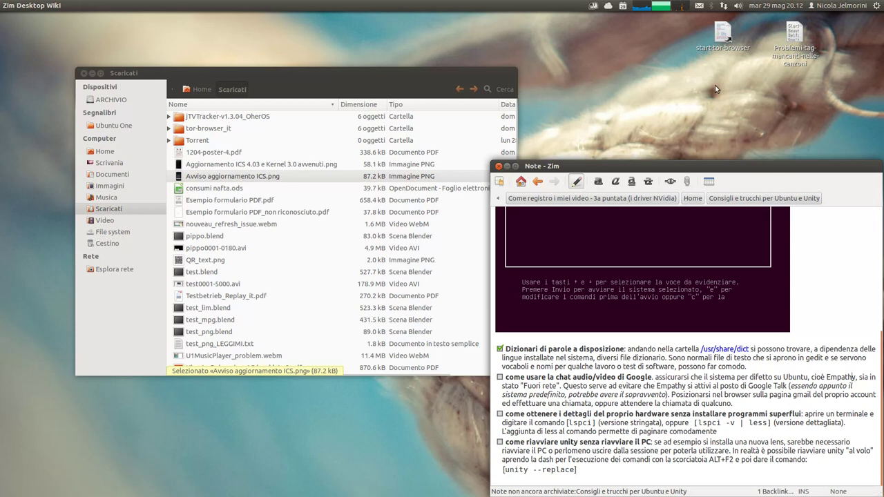
Display the system's chat status options, point out "Disponibile", and close the list without changing the status
{"action": "left_click", "coordinate": [699, 6]}
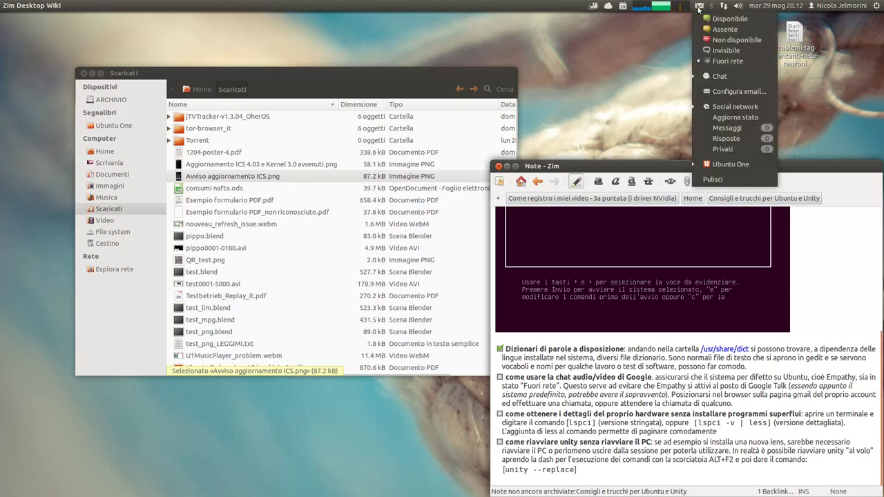
{"action": "left_click", "coordinate": [700, 7]}
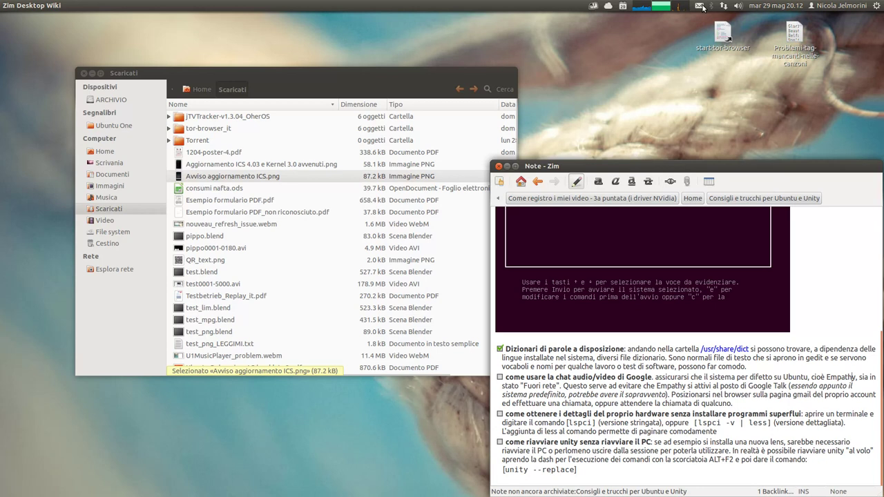
{"action": "left_click", "coordinate": [702, 7]}
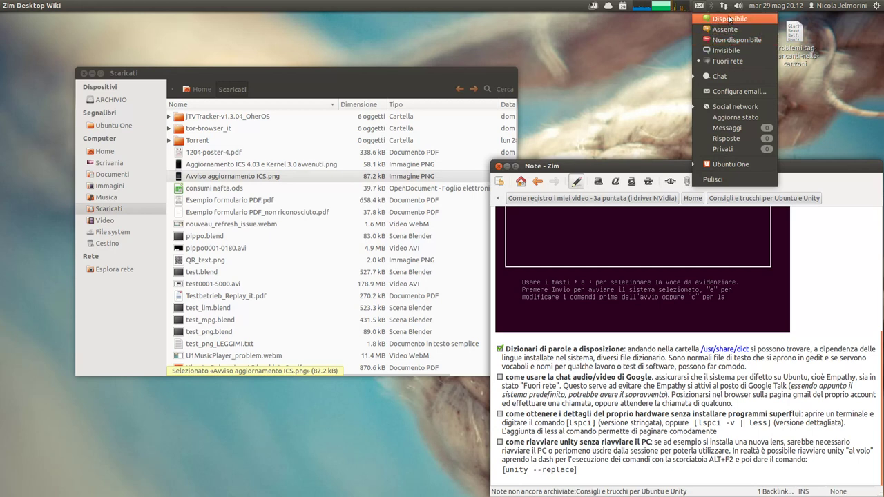
{"action": "left_click", "coordinate": [695, 41]}
Highlight "Empathy" and "il sistema per difetto su Ubuntu" in the tip, and briefly show the chat status options
{"action": "double_click", "coordinate": [844, 377]}
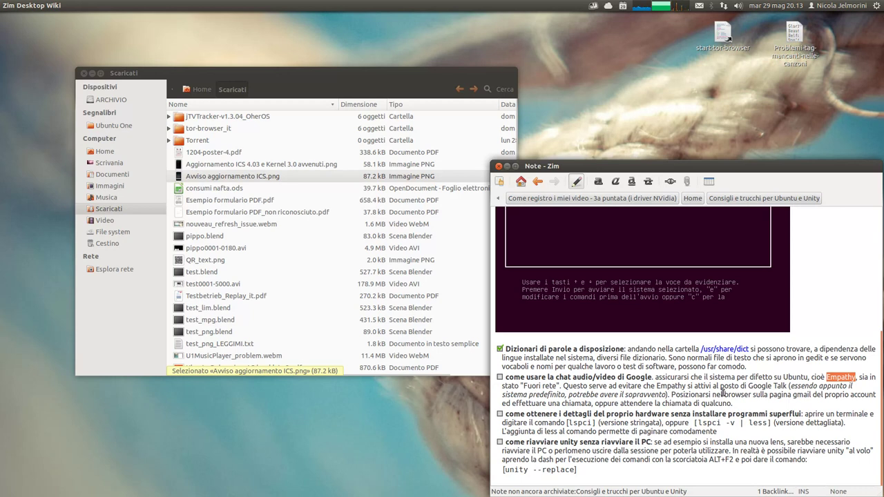
{"action": "left_click_drag", "start_coordinate": [825, 377], "coordinate": [857, 377]}
{"action": "left_click_drag", "start_coordinate": [705, 378], "coordinate": [806, 376]}
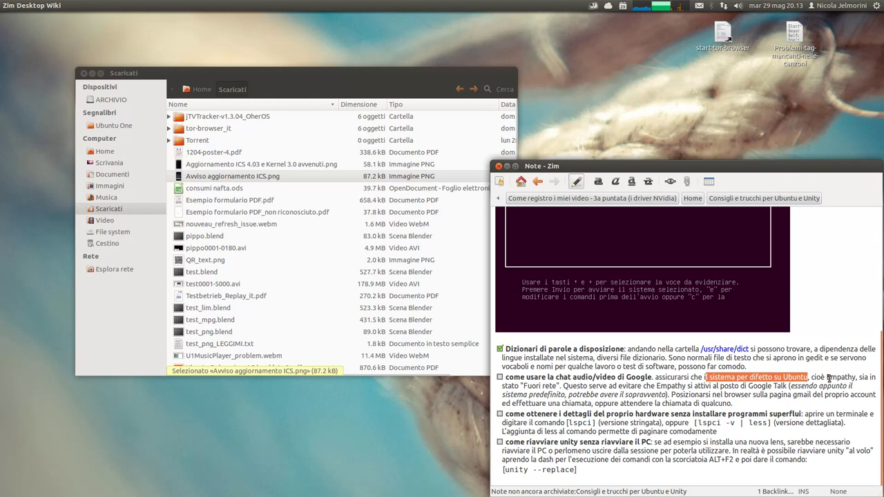
{"action": "left_click", "coordinate": [699, 6]}
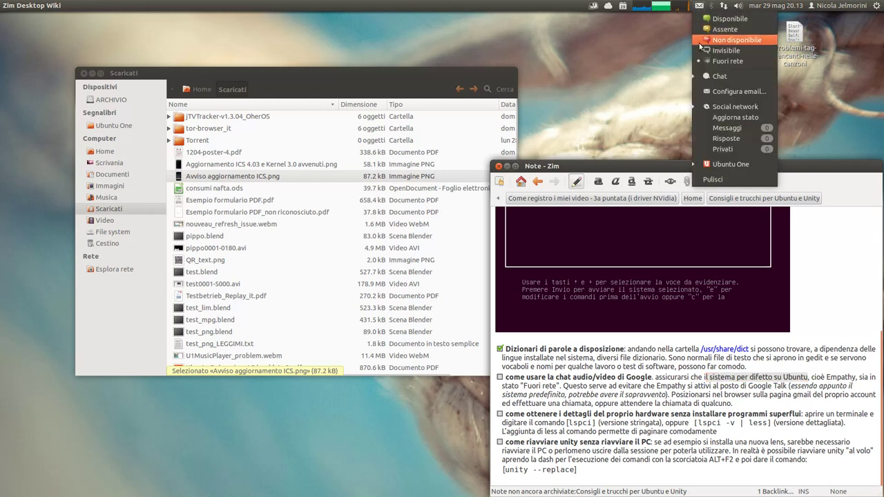
{"action": "left_click", "coordinate": [700, 7]}
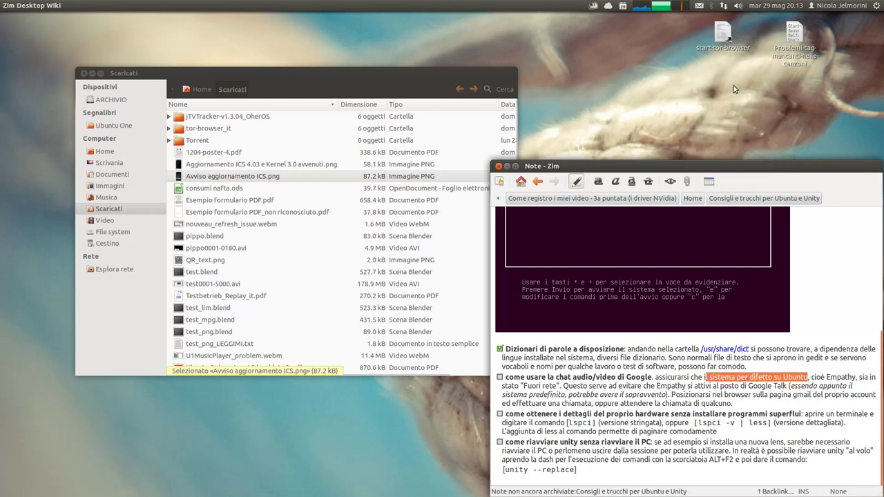
Highlight the tip title "come usare la chat audio/video di Google" and its words "chat audio/video di Google"
{"action": "left_click", "coordinate": [657, 378]}
{"action": "left_click_drag", "start_coordinate": [654, 378], "coordinate": [506, 378]}
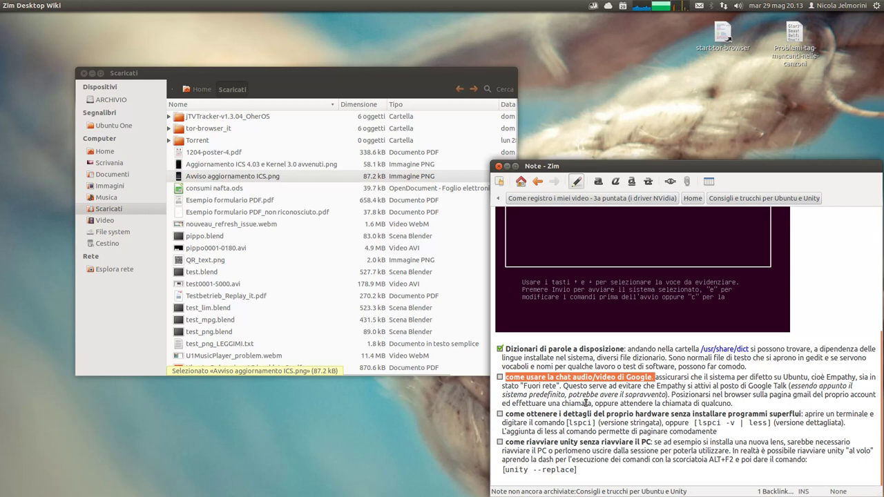
{"action": "left_click", "coordinate": [658, 377]}
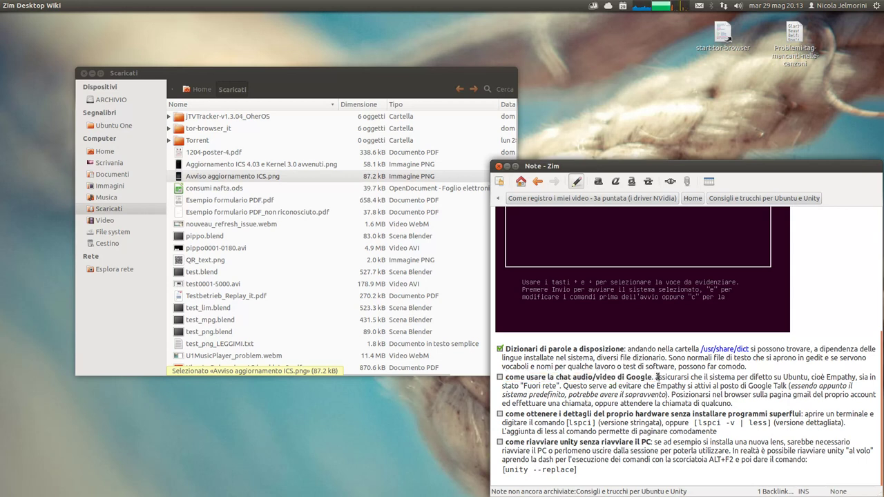
{"action": "left_click_drag", "start_coordinate": [657, 377], "coordinate": [652, 378]}
{"action": "left_click", "coordinate": [557, 377]}
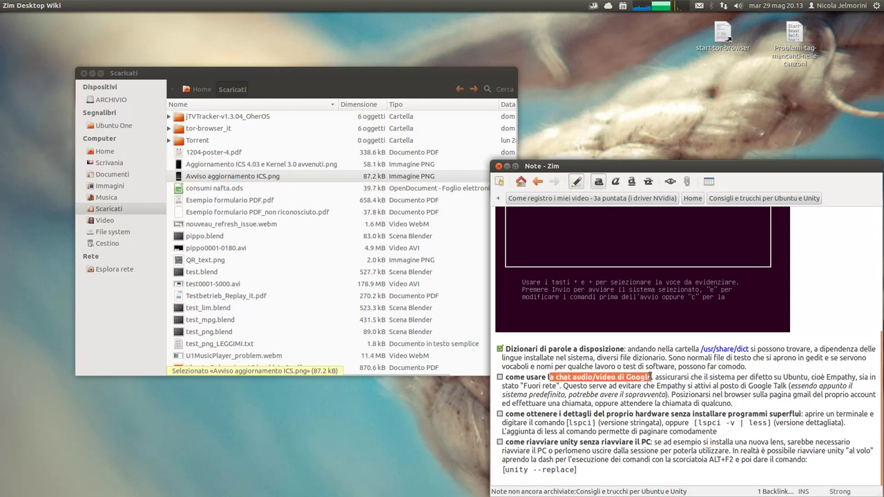
{"action": "left_click", "coordinate": [670, 377]}
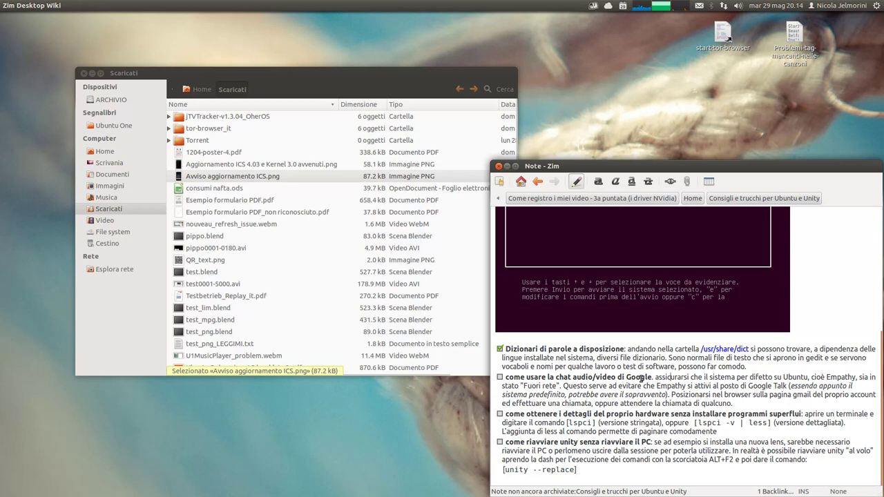
Point out "Empathy" and "posto di Google Talk" in the tip, and select through the whole tip paragraph
{"action": "double_click", "coordinate": [836, 377]}
{"action": "left_click", "coordinate": [655, 377]}
{"action": "left_click_drag", "start_coordinate": [729, 387], "coordinate": [787, 386]}
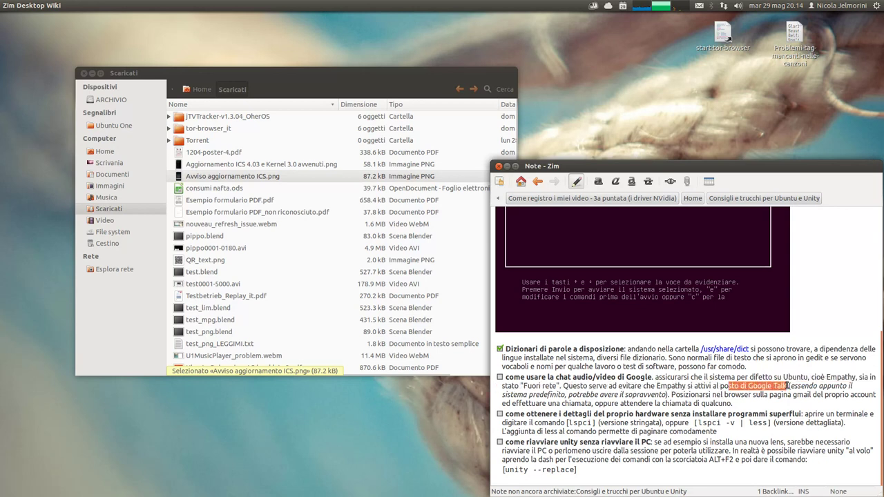
{"action": "left_click", "coordinate": [788, 386]}
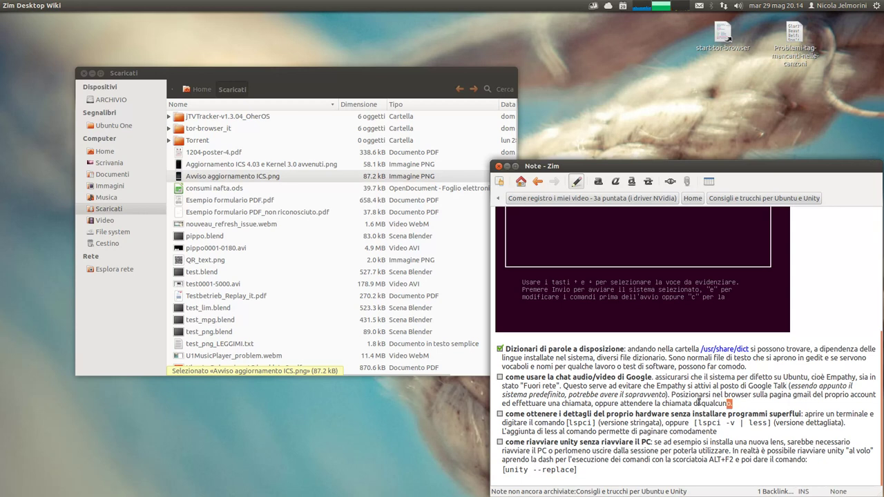
{"action": "left_click_drag", "start_coordinate": [734, 403], "coordinate": [501, 379]}
{"action": "left_click", "coordinate": [528, 385]}
{"action": "left_click", "coordinate": [533, 380]}
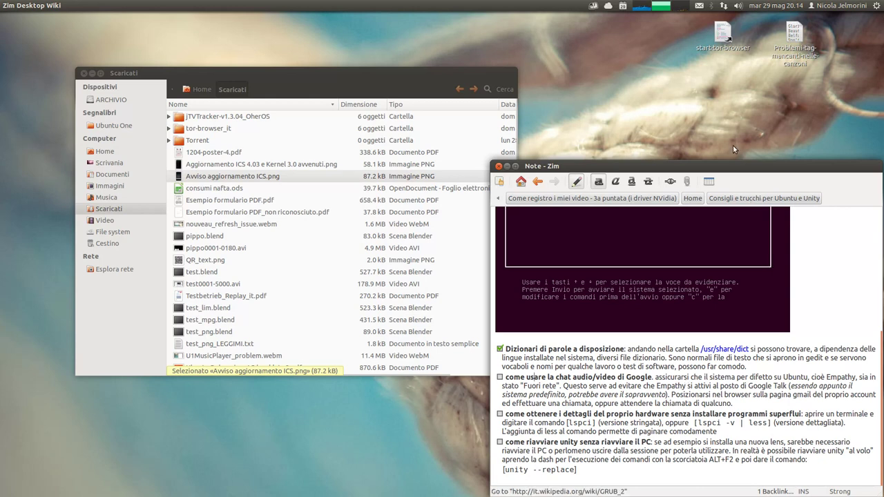
Show the chat status options once more, and highlight the tip's sentence on calling from the Gmail page
{"action": "left_click", "coordinate": [698, 6]}
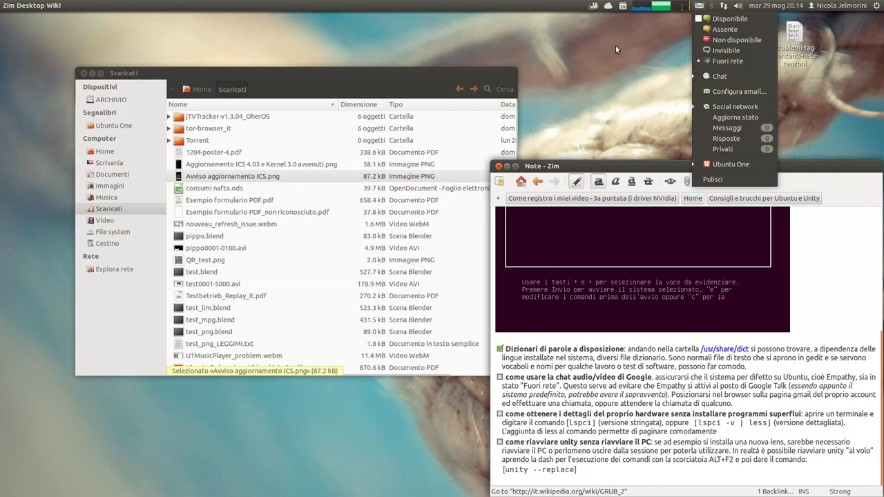
{"action": "left_click", "coordinate": [695, 21]}
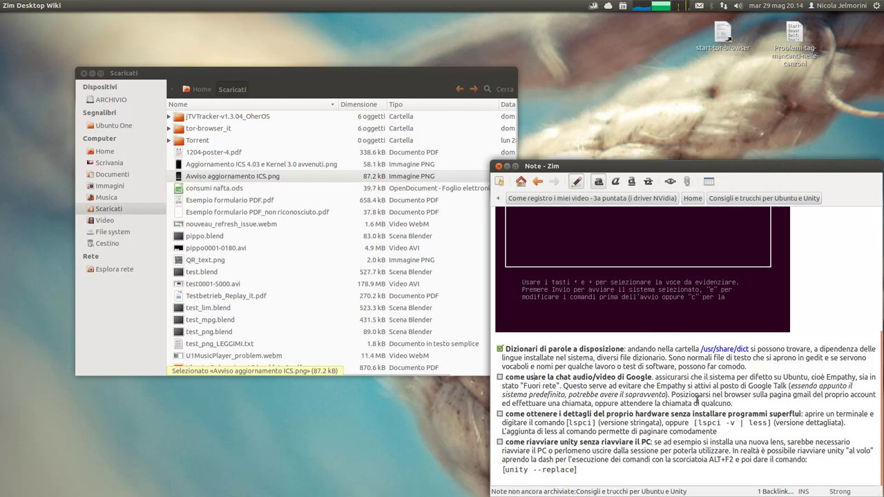
{"action": "left_click_drag", "start_coordinate": [671, 395], "coordinate": [863, 401]}
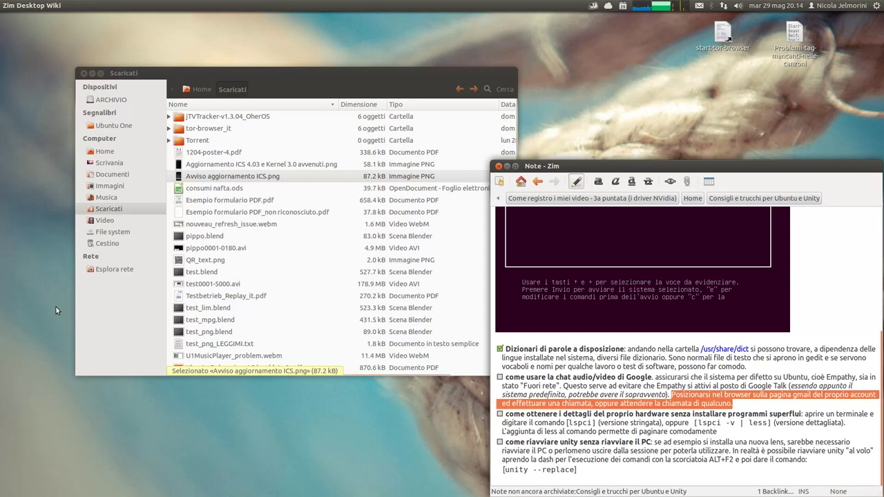
Switch to Chromium, bring up the Gmail inbox, and check the "Fuori rete" option among the system's chat statuses
{"action": "key", "text": "alt+Tab"}
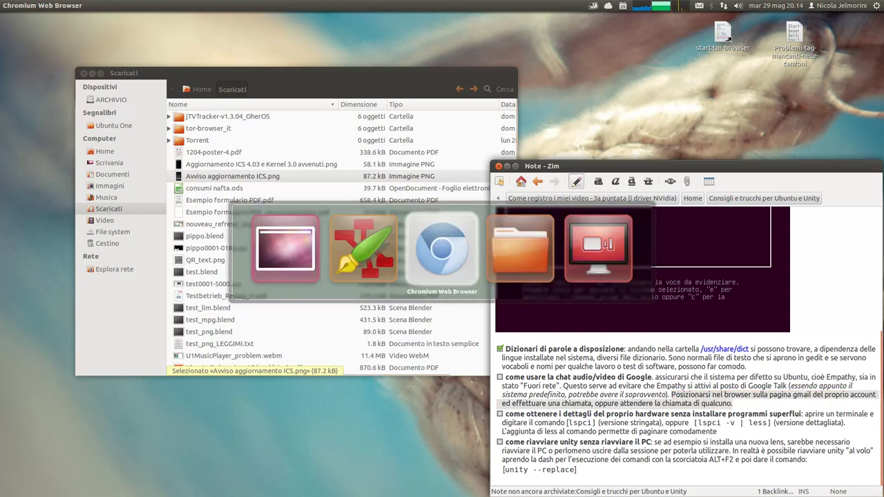
{"action": "left_click", "coordinate": [74, 19]}
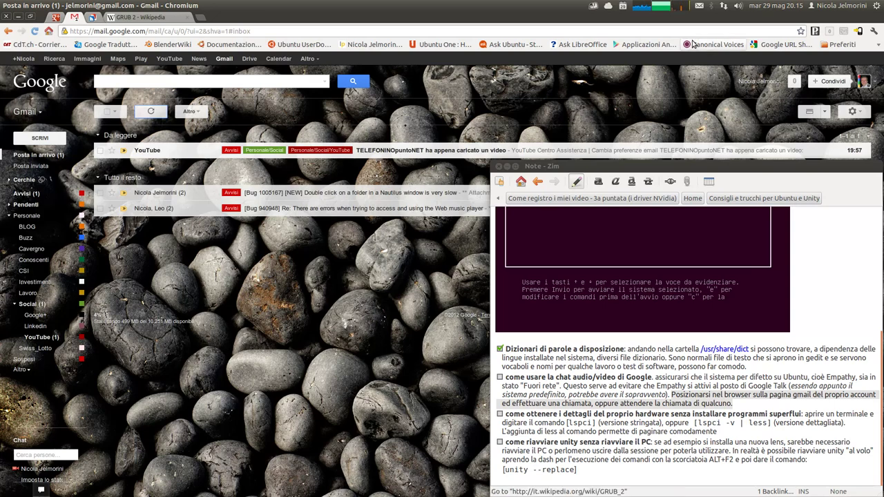
{"action": "left_click", "coordinate": [700, 6]}
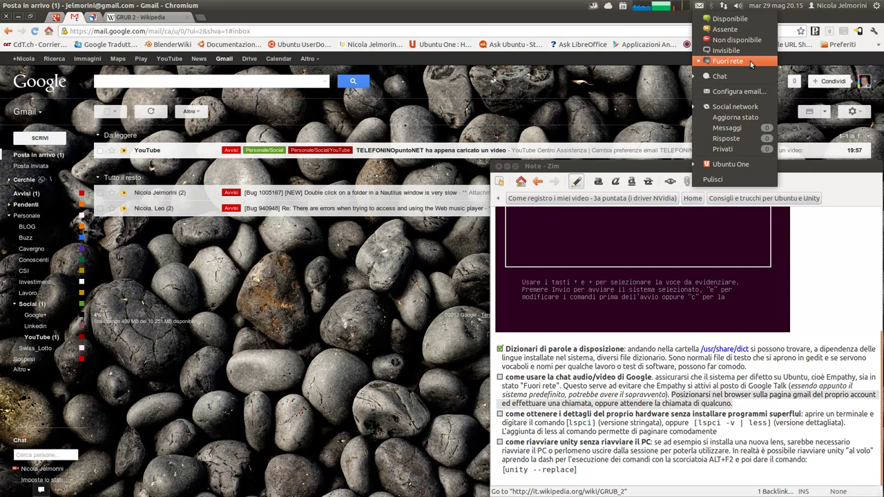
{"action": "left_click", "coordinate": [652, 7]}
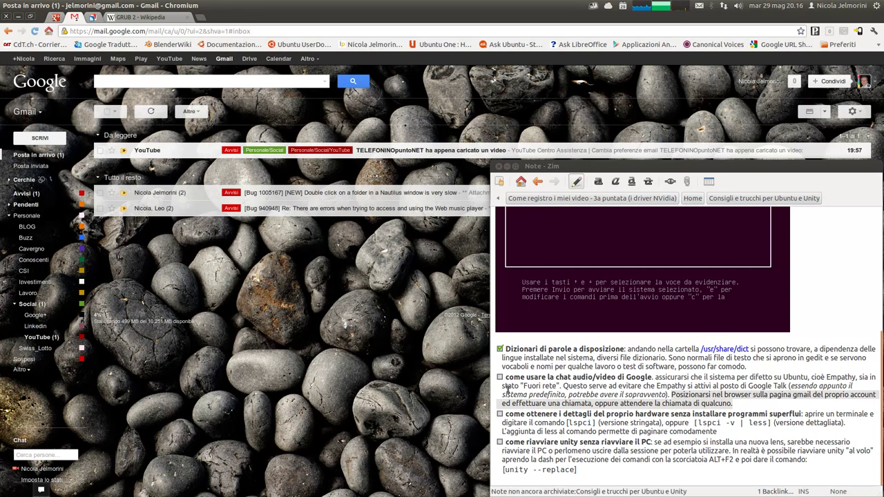
Bring up the GRUB 2 Wikipedia page, minimize the browser window, and return to the Google chat tip in Zim
{"action": "left_click", "coordinate": [151, 20]}
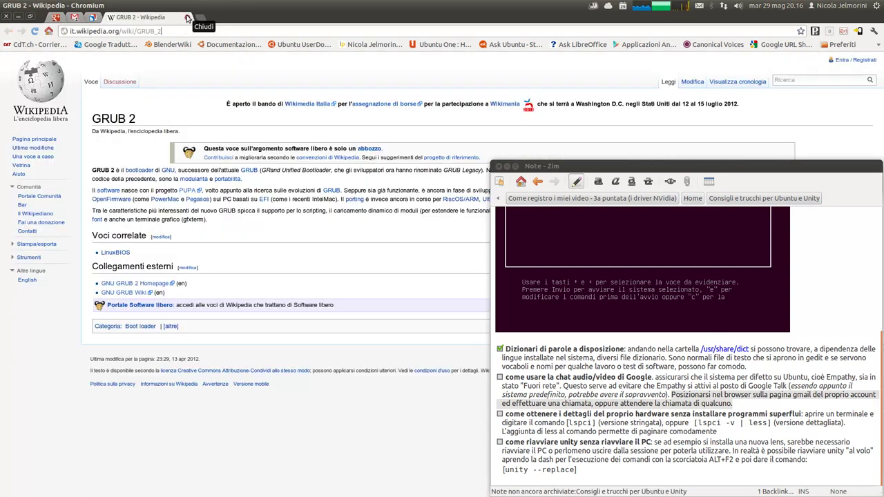
{"action": "left_click", "coordinate": [18, 16]}
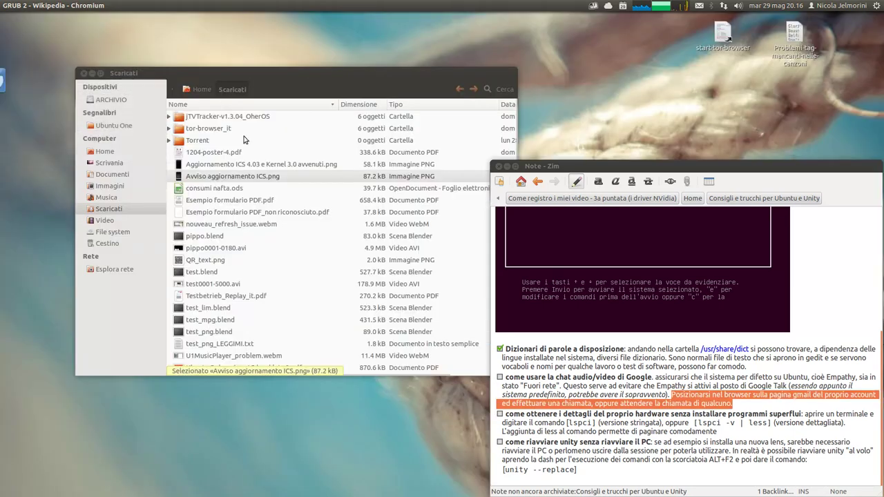
{"action": "left_click", "coordinate": [589, 387]}
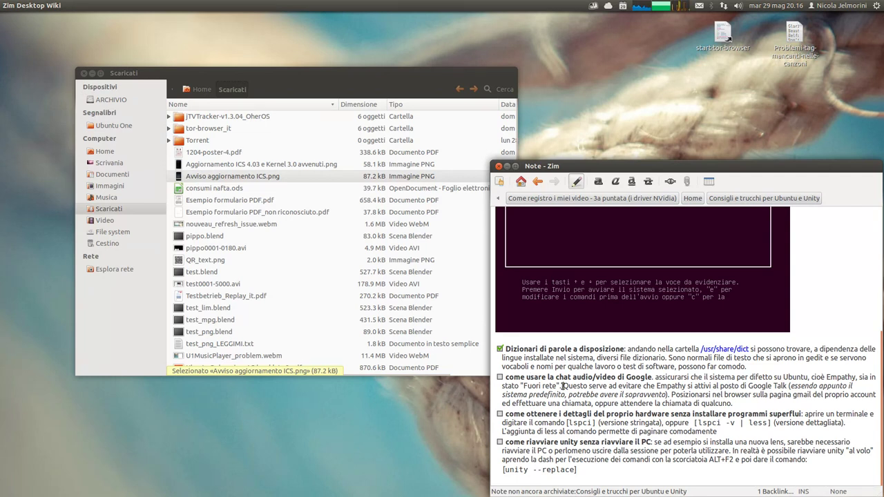
{"action": "left_click", "coordinate": [637, 377]}
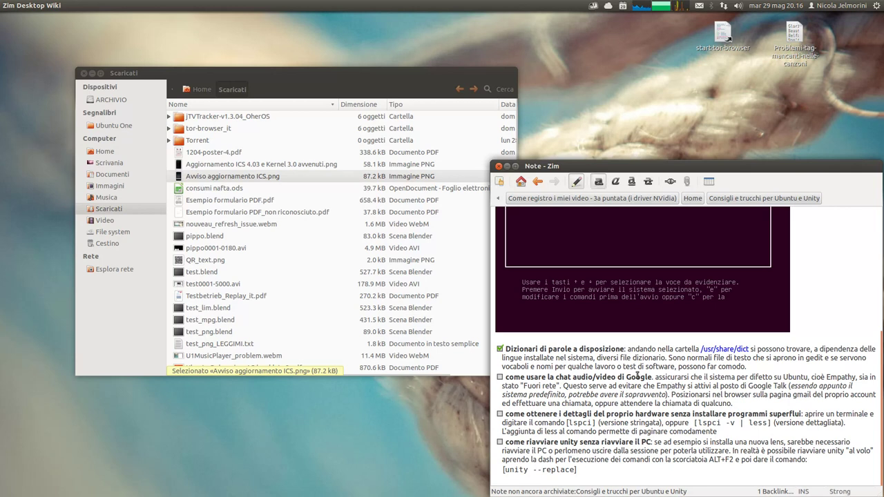
Highlight the phrase "Google Talk" in the Google audio/video chat tip
{"action": "left_click_drag", "start_coordinate": [788, 385], "coordinate": [747, 386]}
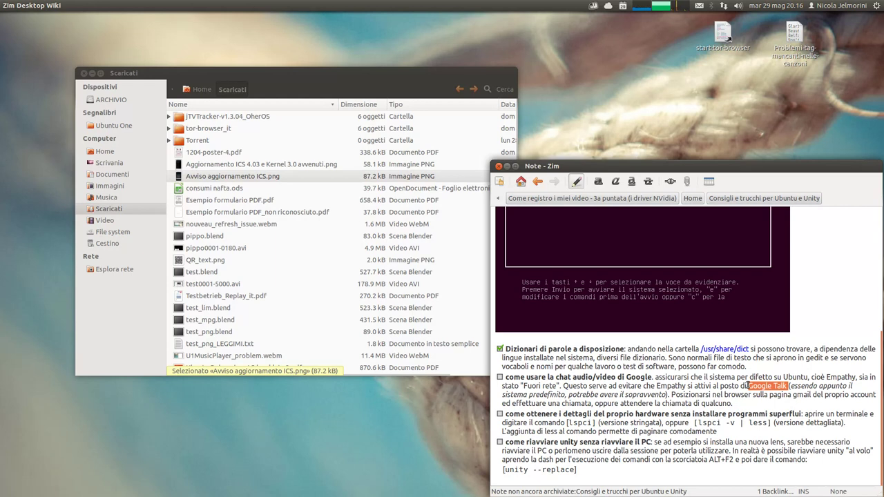
{"action": "left_click", "coordinate": [697, 385]}
{"action": "left_click_drag", "start_coordinate": [574, 379], "coordinate": [582, 379]}
{"action": "left_click_drag", "start_coordinate": [740, 386], "coordinate": [790, 387]}
{"action": "left_click", "coordinate": [762, 386]}
{"action": "left_click_drag", "start_coordinate": [747, 385], "coordinate": [790, 385]}
{"action": "left_click", "coordinate": [784, 388]}
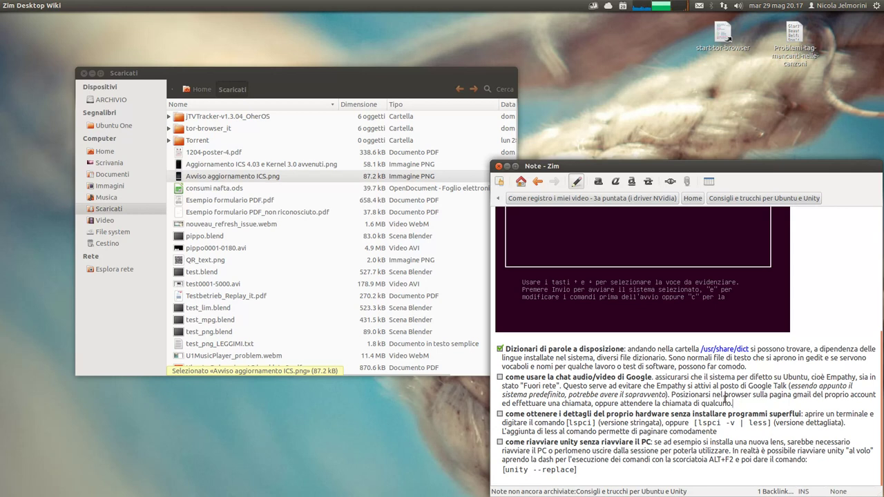
Tick off the "come usare la chat audio/video di Google" item and point out its phrase about Empathy activating
{"action": "left_click", "coordinate": [501, 379]}
{"action": "left_click", "coordinate": [570, 377]}
{"action": "left_click_drag", "start_coordinate": [570, 377], "coordinate": [699, 385]}
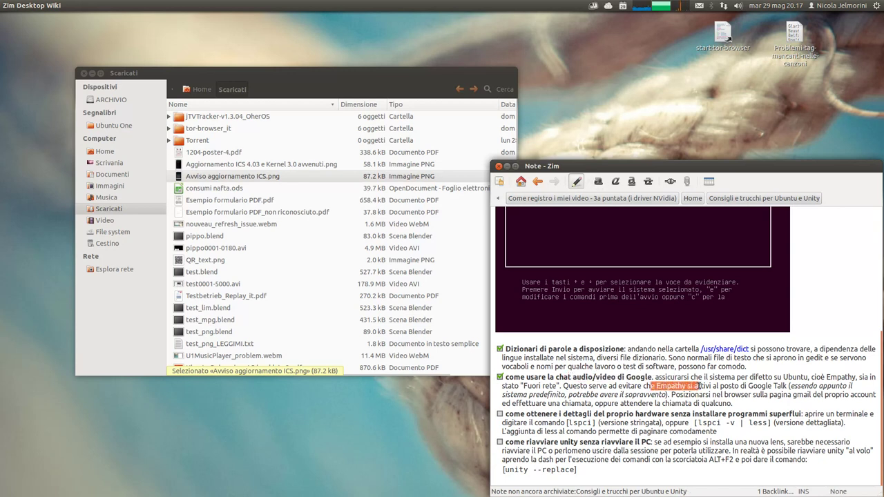
{"action": "left_click", "coordinate": [583, 396]}
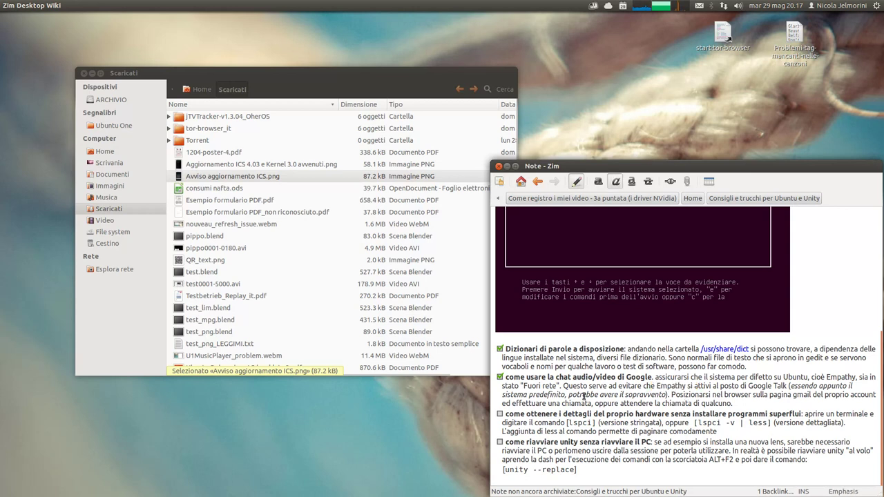
{"action": "left_click", "coordinate": [524, 378]}
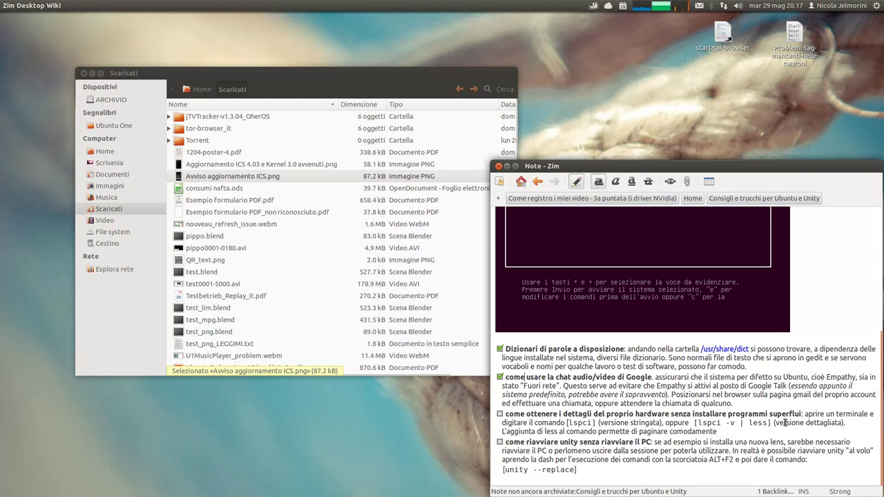
Highlight the tip title "come ottenere i dettagli del proprio hardware senza installare programmi superflui"
{"action": "left_click_drag", "start_coordinate": [801, 413], "coordinate": [505, 414]}
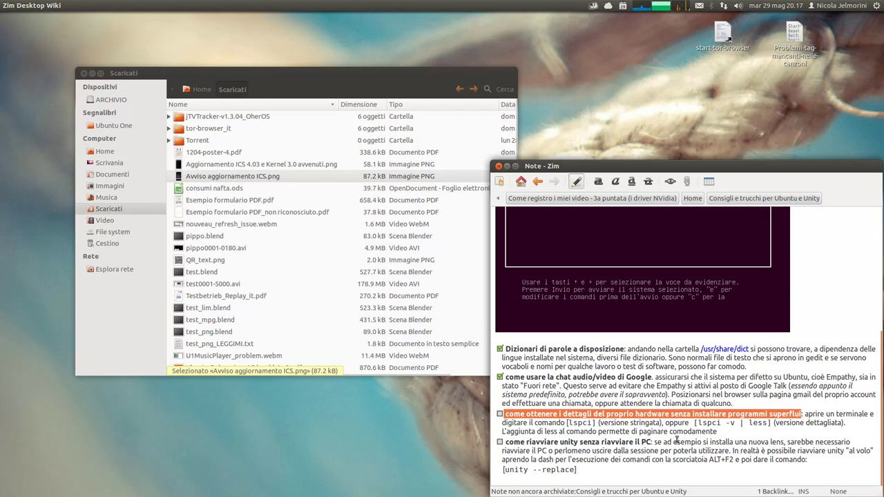
Highlight the hardware tip's phrases "programmi superflui", "senza installare programmi superflui" and "aprire un terminale" in turn
{"action": "left_click", "coordinate": [676, 423]}
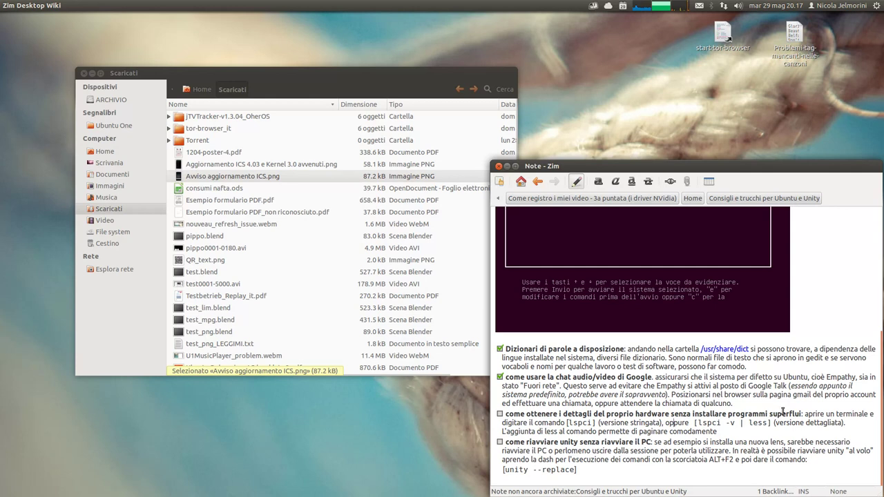
{"action": "left_click_drag", "start_coordinate": [805, 414], "coordinate": [728, 415]}
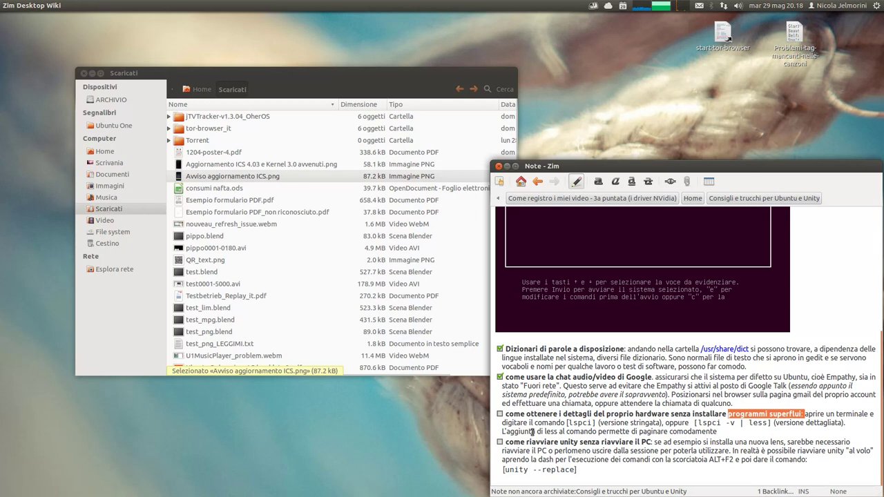
{"action": "left_click", "coordinate": [577, 413]}
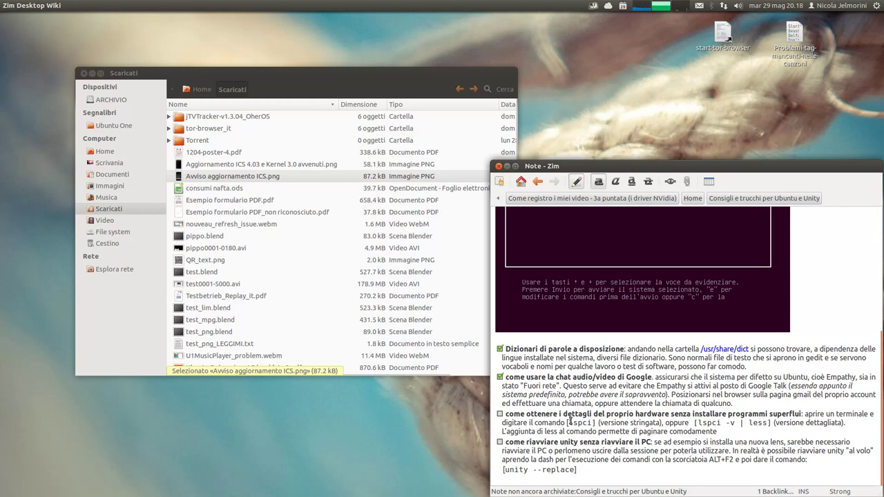
{"action": "left_click_drag", "start_coordinate": [804, 414], "coordinate": [661, 414]}
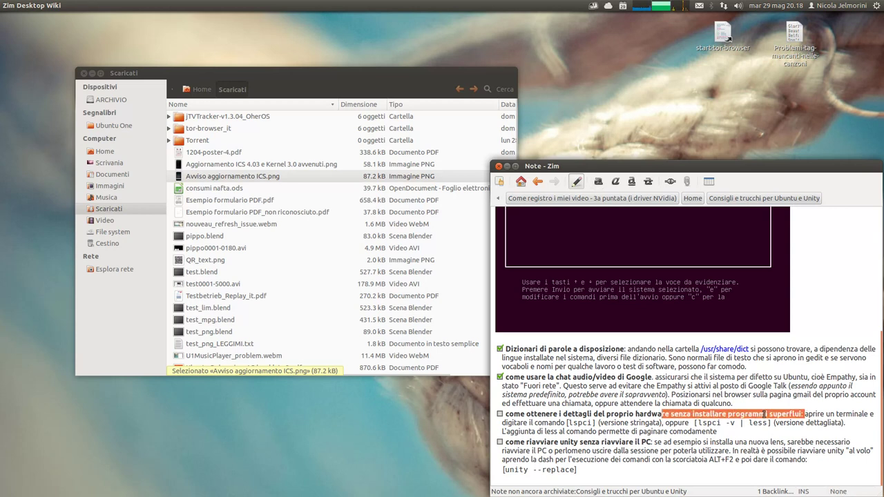
{"action": "left_click", "coordinate": [841, 414]}
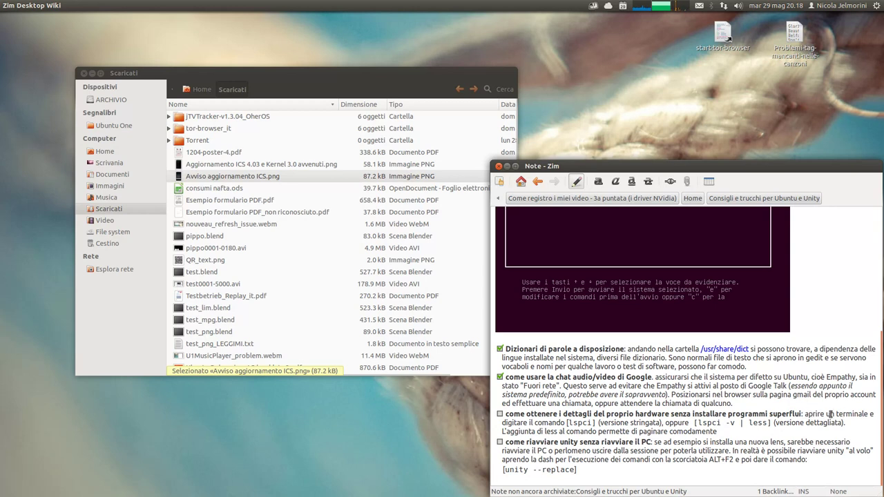
{"action": "left_click_drag", "start_coordinate": [804, 414], "coordinate": [868, 414]}
{"action": "left_click", "coordinate": [538, 426]}
Open a terminal over the file manager beside the Zim note and run the tip's lspci command in it
{"action": "key", "text": "ctrl+alt+t"}
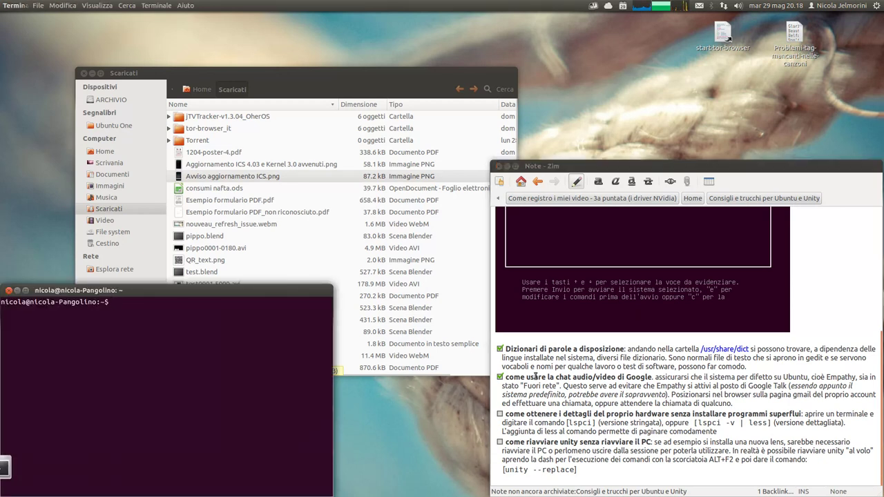
{"action": "left_click_drag", "start_coordinate": [179, 291], "coordinate": [213, 220]}
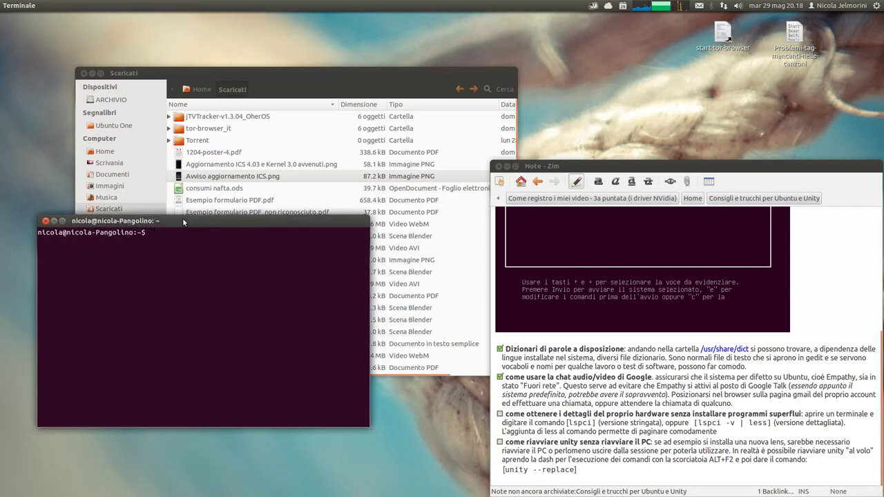
{"action": "left_click_drag", "start_coordinate": [188, 221], "coordinate": [222, 220]}
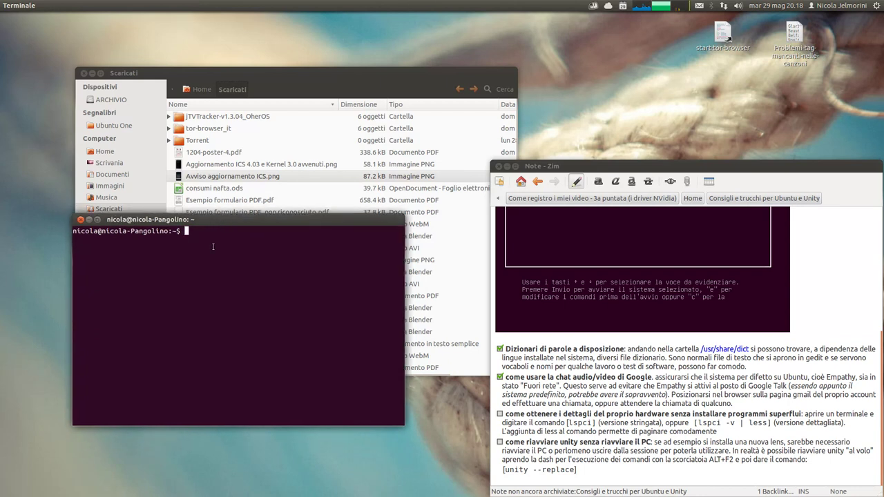
{"action": "double_click", "coordinate": [580, 423]}
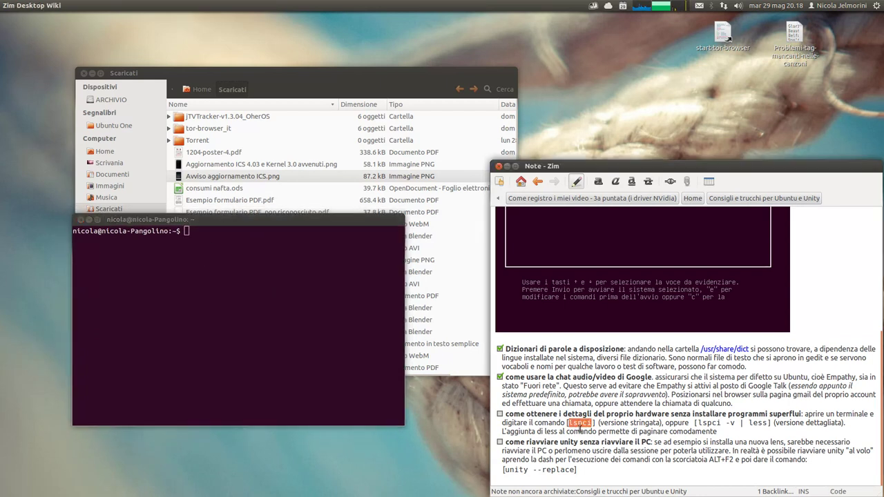
{"action": "left_click", "coordinate": [228, 236]}
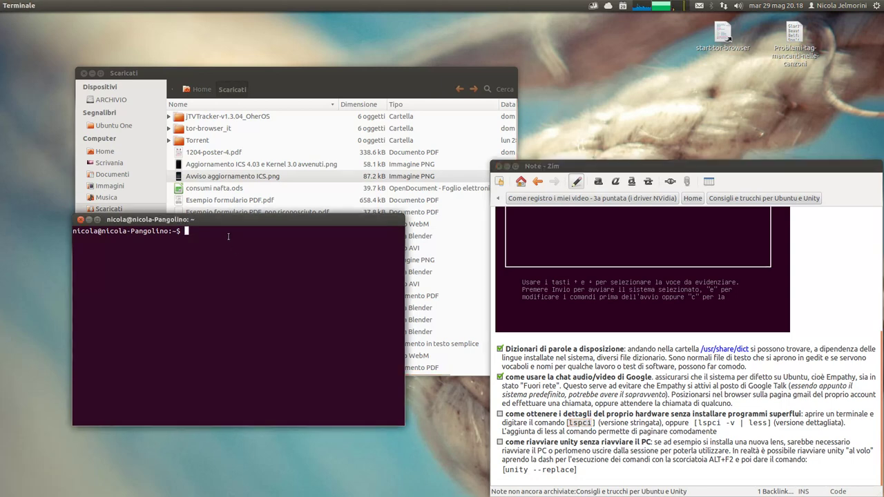
{"action": "type", "text": "lspci"}
{"action": "key", "text": "Return"}
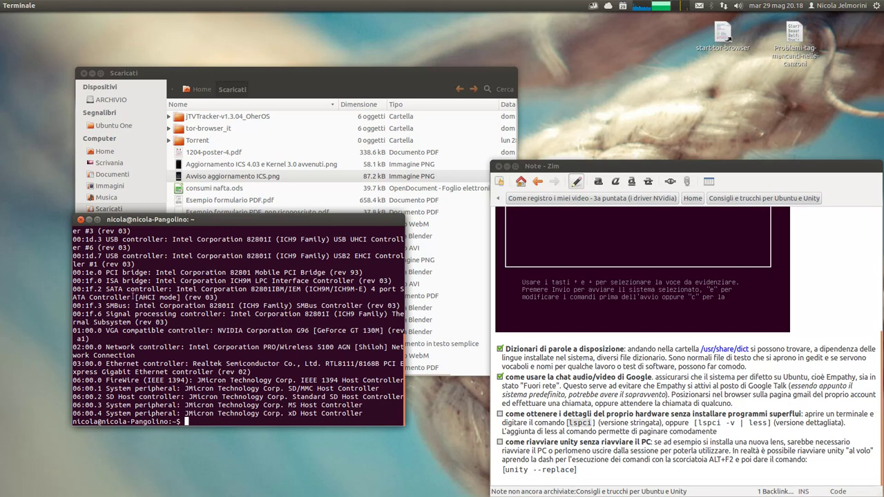
Widen the terminal window up to the edge of the Zim note, clear its output and run lspci again
{"action": "left_click_drag", "start_coordinate": [155, 221], "coordinate": [119, 177]}
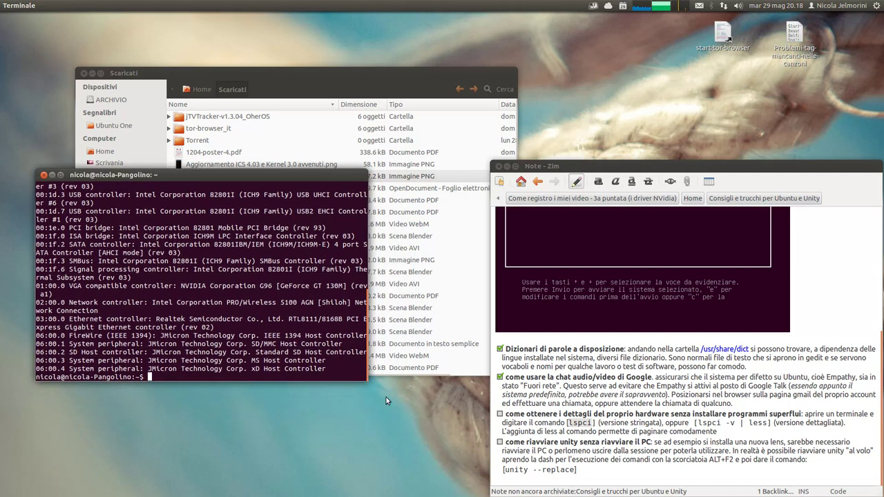
{"action": "left_click_drag", "start_coordinate": [370, 384], "coordinate": [491, 424]}
{"action": "left_click_drag", "start_coordinate": [245, 178], "coordinate": [232, 154]}
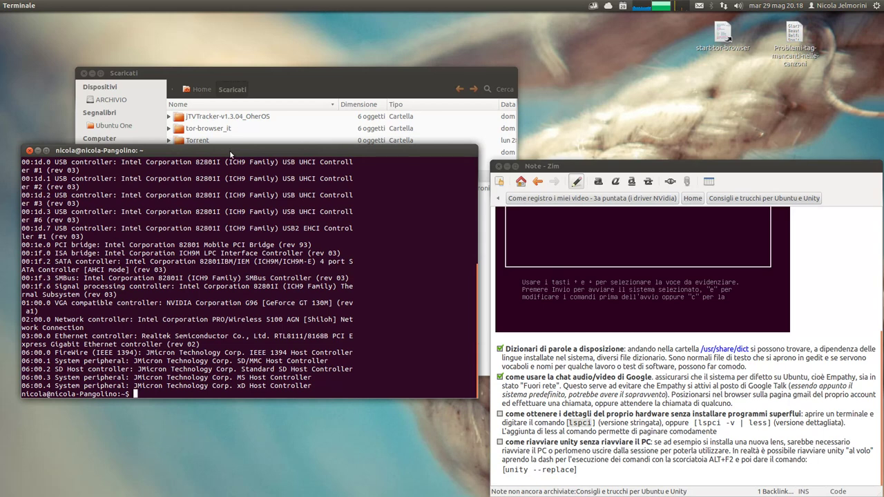
{"action": "type", "text": "clear"}
{"action": "key", "text": "Return"}
{"action": "type", "text": "lspci"}
{"action": "key", "text": "Return"}
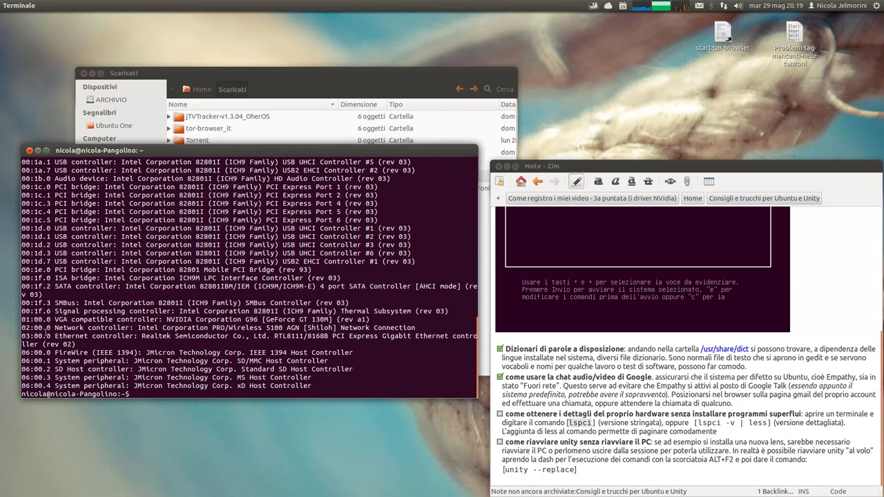
Examine the start of the lspci list, highlighting the Host bridge line and the first group of USB controller lines
{"action": "scroll", "coordinate": [192, 266], "scroll_direction": "up", "scroll_amount": 2}
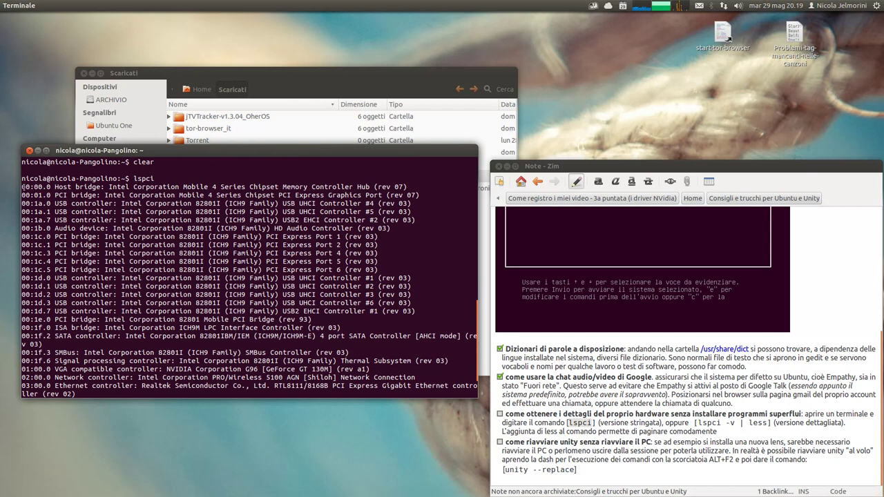
{"action": "left_click_drag", "start_coordinate": [22, 186], "coordinate": [438, 187]}
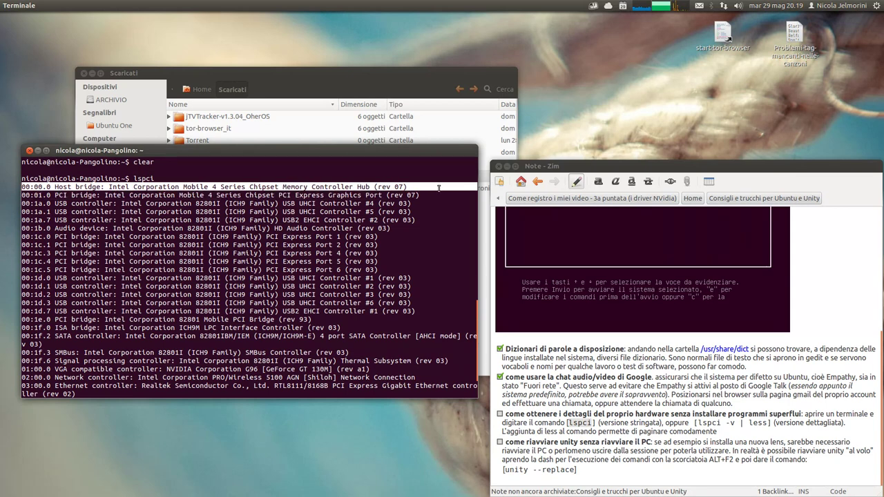
{"action": "left_click_drag", "start_coordinate": [438, 187], "coordinate": [432, 203]}
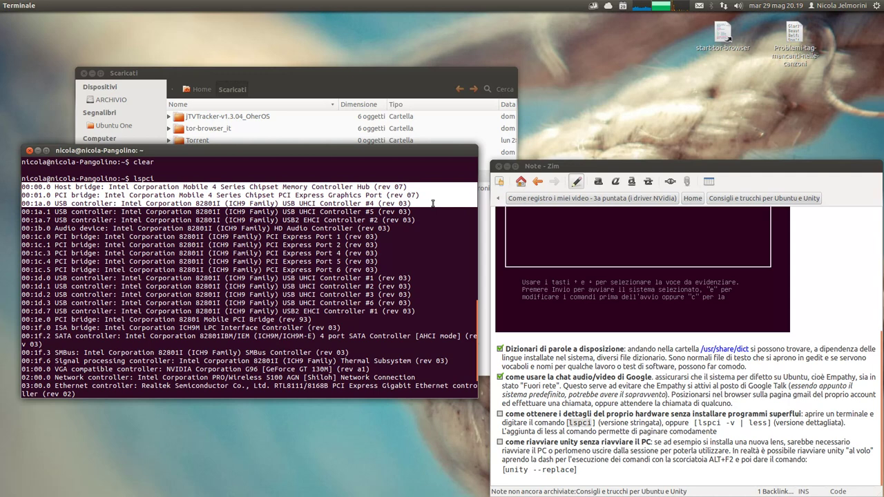
{"action": "left_click_drag", "start_coordinate": [432, 203], "coordinate": [429, 187]}
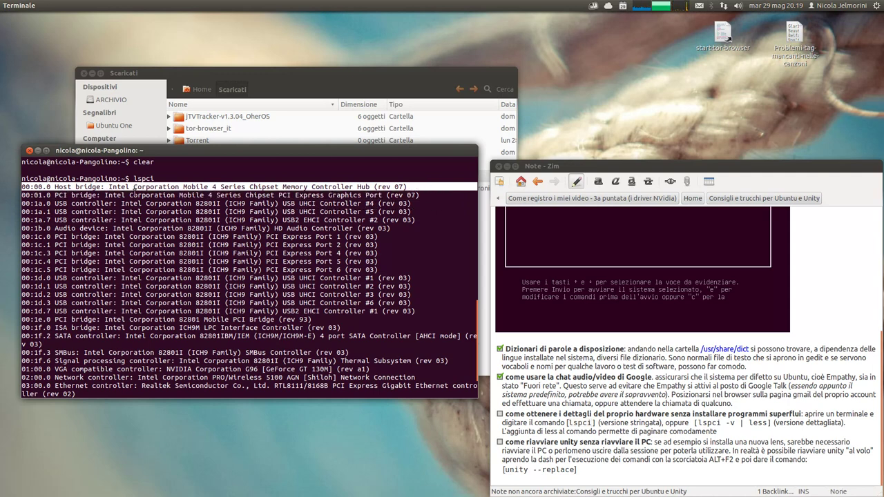
{"action": "left_click", "coordinate": [135, 188]}
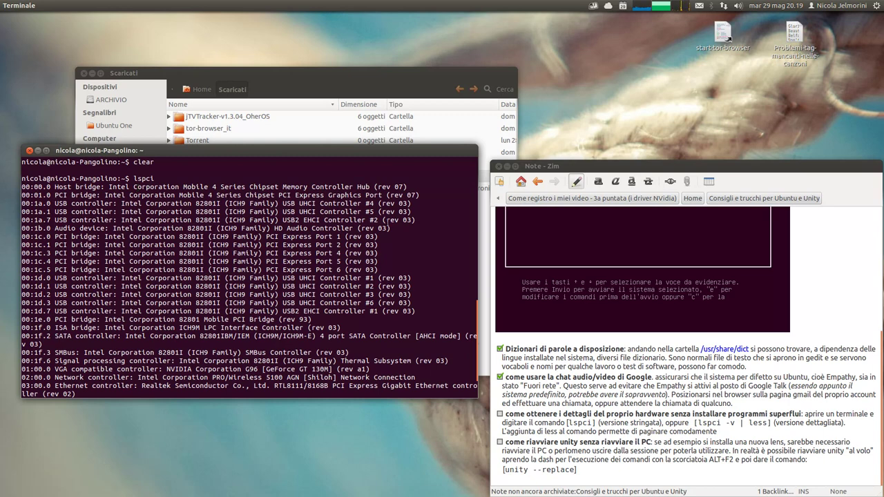
{"action": "left_click_drag", "start_coordinate": [416, 221], "coordinate": [22, 205]}
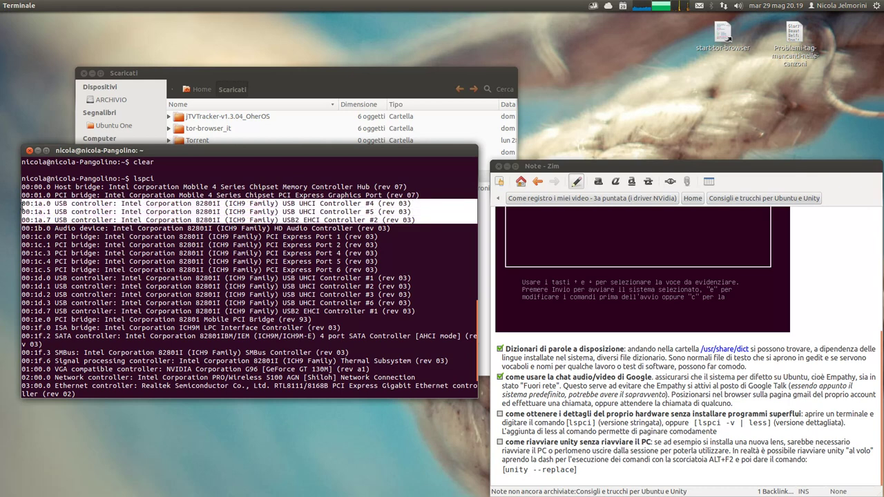